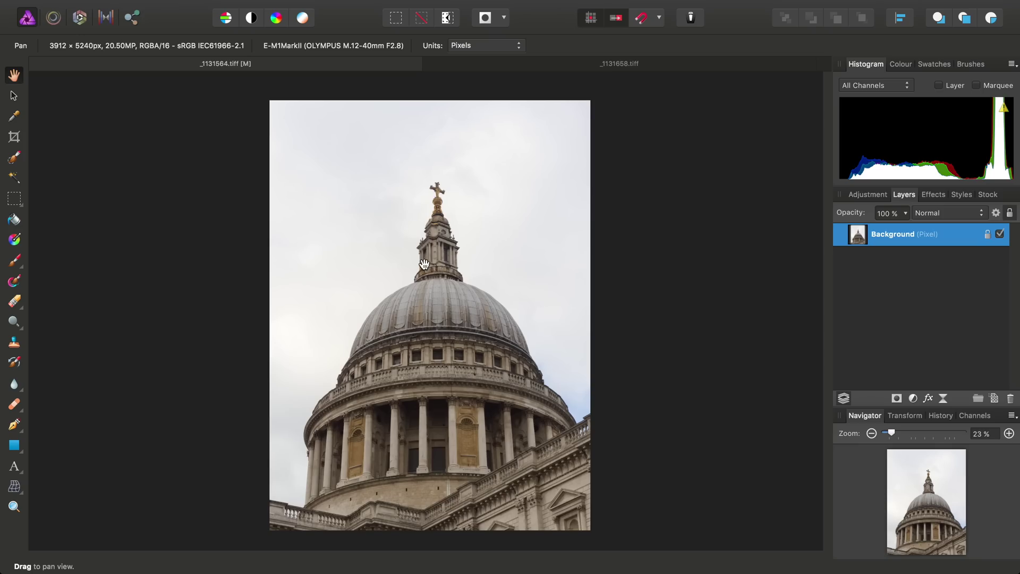
Zoom in on the lantern and try a Curves adjustment, darkening the midtones and shadows
{"action": "scroll", "coordinate": [424, 264], "scroll_direction": "up", "scroll_amount": 5}
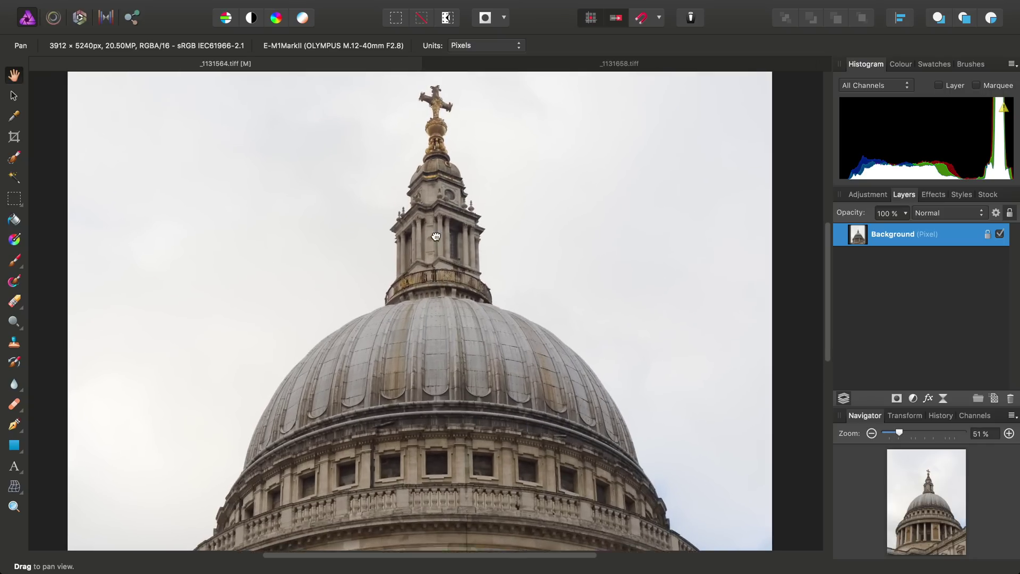
{"action": "left_click_drag", "start_coordinate": [436, 236], "coordinate": [446, 345]}
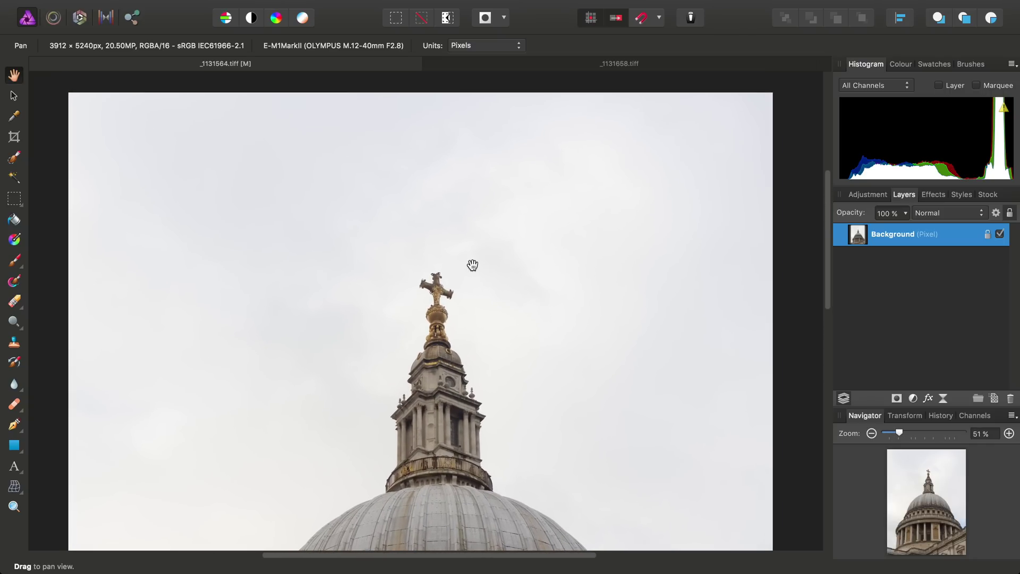
{"action": "left_click_drag", "start_coordinate": [598, 453], "coordinate": [590, 375]}
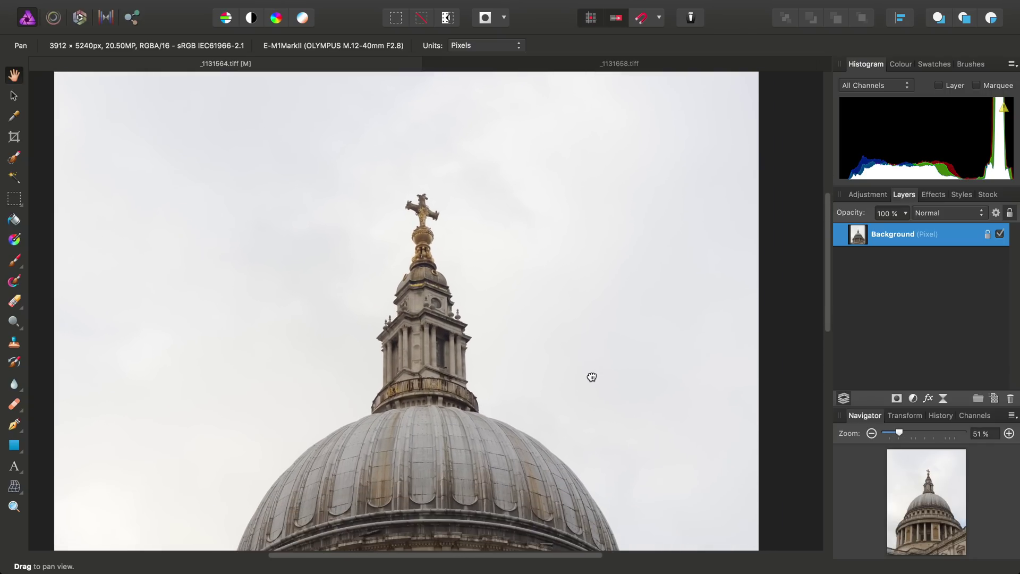
{"action": "scroll", "coordinate": [617, 348], "scroll_direction": "down", "scroll_amount": 5}
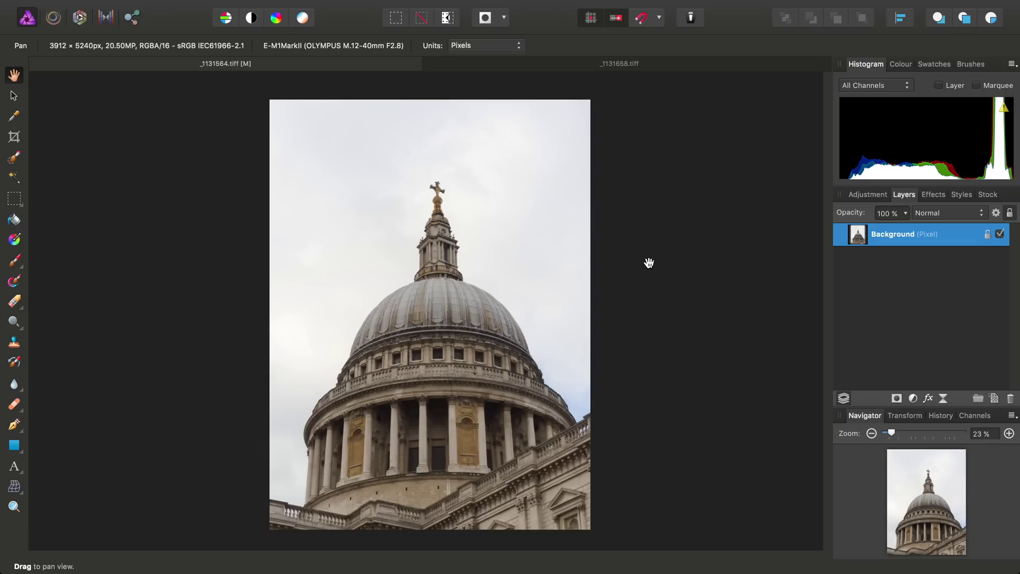
{"action": "key", "text": "super+m"}
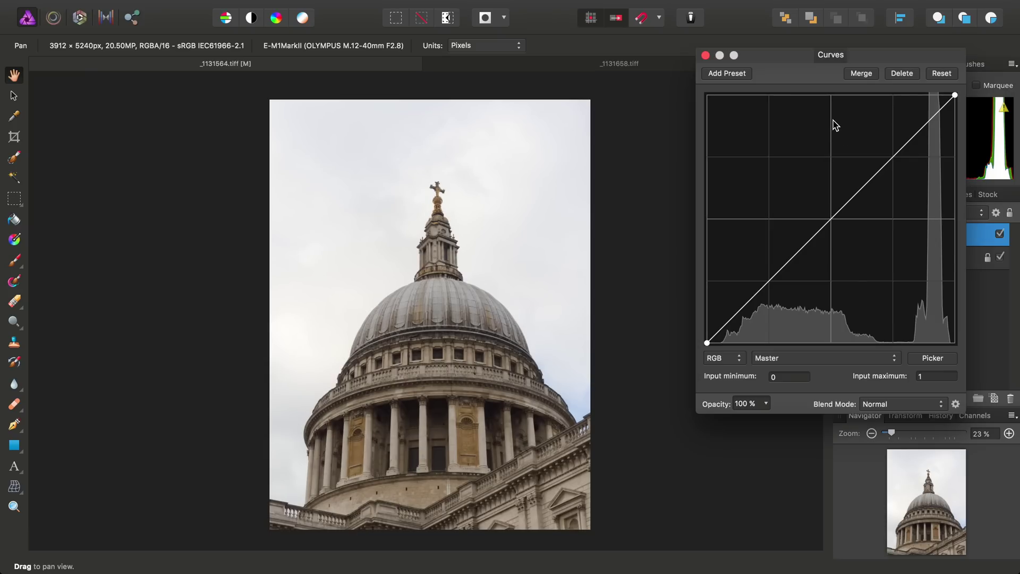
{"action": "mouse_move", "coordinate": [942, 110]}
{"action": "left_mouse_down"}
{"action": "mouse_move", "coordinate": [941, 140]}
{"action": "mouse_move", "coordinate": [941, 127]}
{"action": "left_mouse_up"}
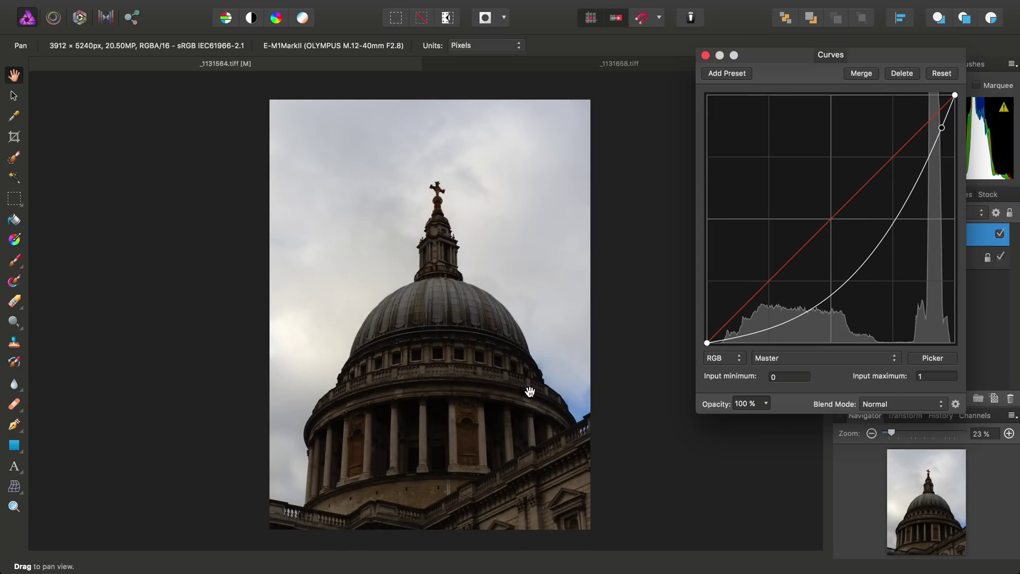
{"action": "left_click_drag", "start_coordinate": [823, 307], "coordinate": [814, 255]}
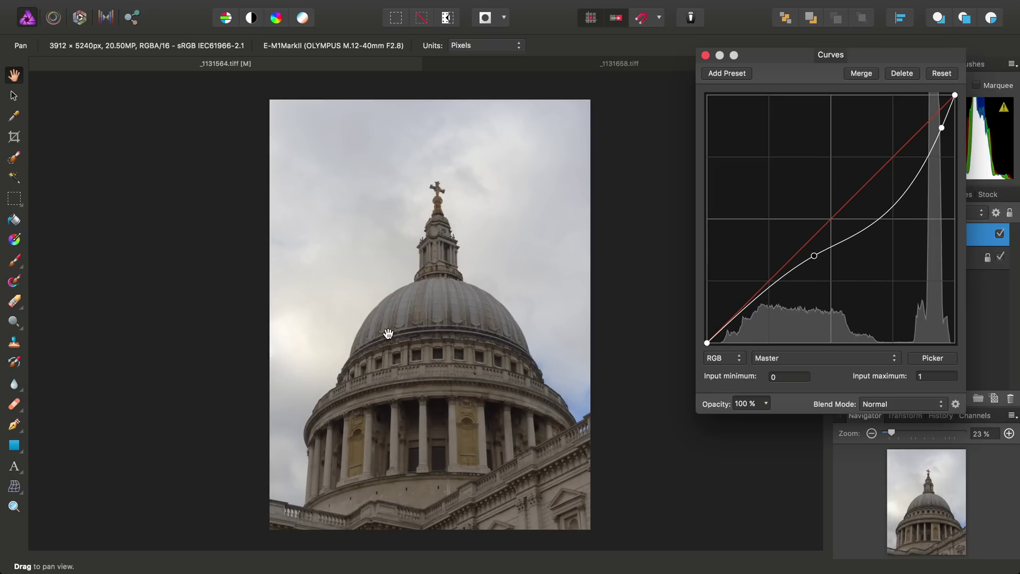
{"action": "left_click_drag", "start_coordinate": [816, 261], "coordinate": [815, 245]}
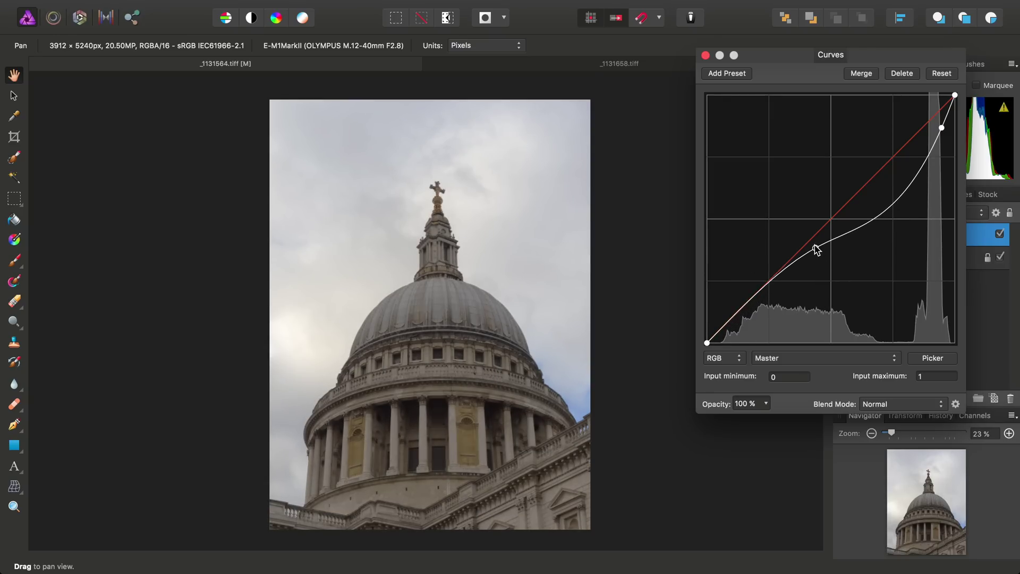
{"action": "mouse_move", "coordinate": [744, 325]}
{"action": "left_mouse_down"}
{"action": "mouse_move", "coordinate": [734, 320]}
{"action": "mouse_move", "coordinate": [734, 333]}
{"action": "left_mouse_up"}
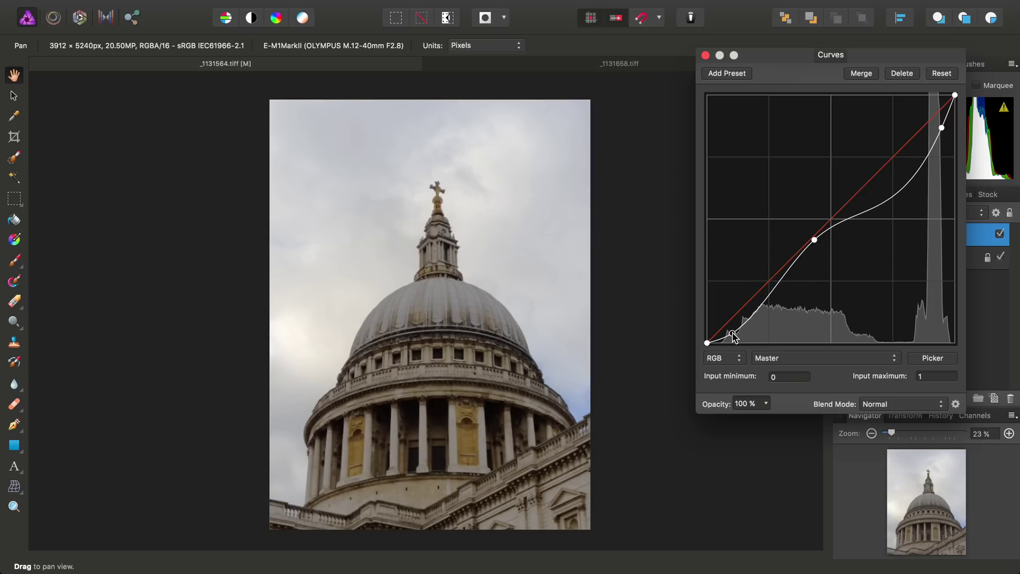
{"action": "left_click_drag", "start_coordinate": [814, 239], "coordinate": [788, 276]}
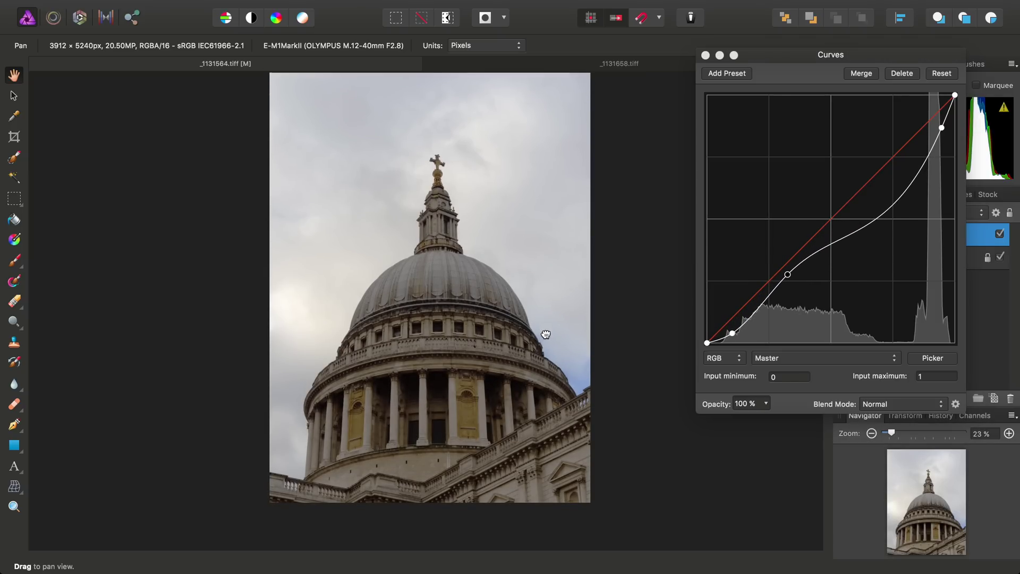
Inspect the Curves result, discard it, and fit the whole photo back in view
{"action": "scroll", "coordinate": [471, 332], "scroll_direction": "up", "scroll_amount": 3}
{"action": "scroll", "coordinate": [478, 330], "scroll_direction": "down", "scroll_amount": 2}
{"action": "scroll", "coordinate": [471, 306], "scroll_direction": "up", "scroll_amount": 2}
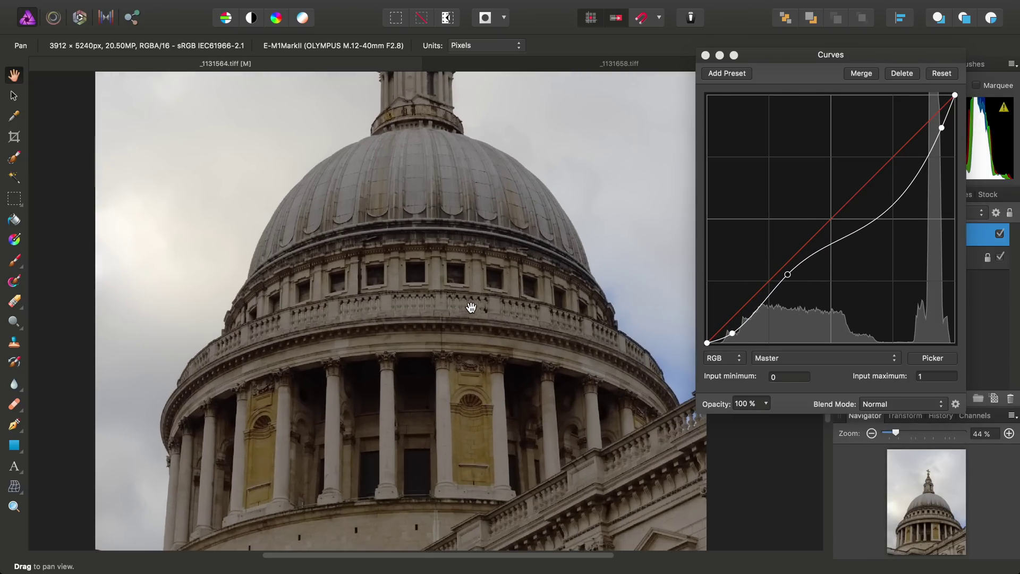
{"action": "scroll", "coordinate": [451, 292], "scroll_direction": "down", "scroll_amount": 2}
{"action": "scroll", "coordinate": [467, 382], "scroll_direction": "up", "scroll_amount": 3}
{"action": "scroll", "coordinate": [444, 430], "scroll_direction": "up", "scroll_amount": 5}
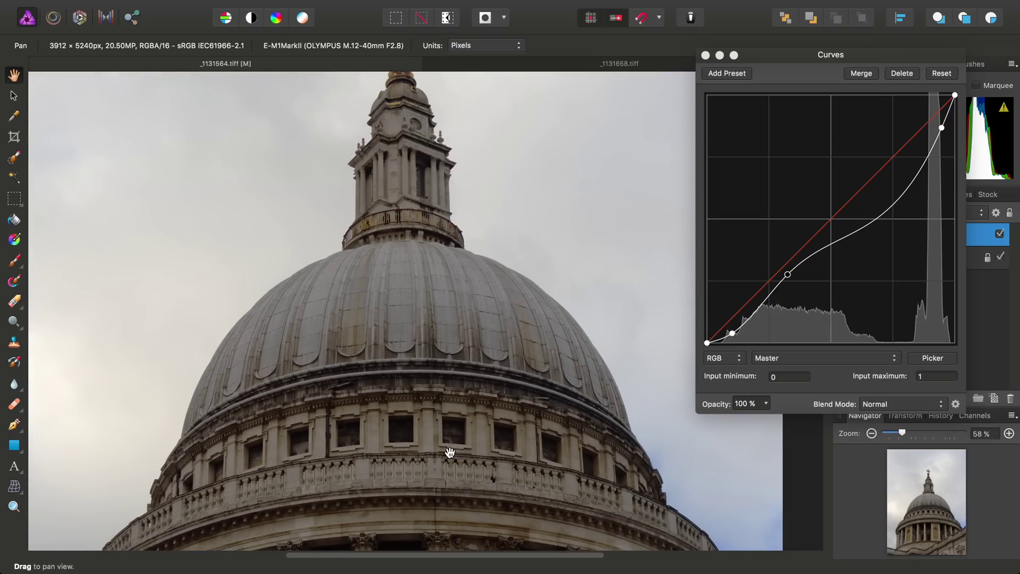
{"action": "left_click", "coordinate": [911, 77]}
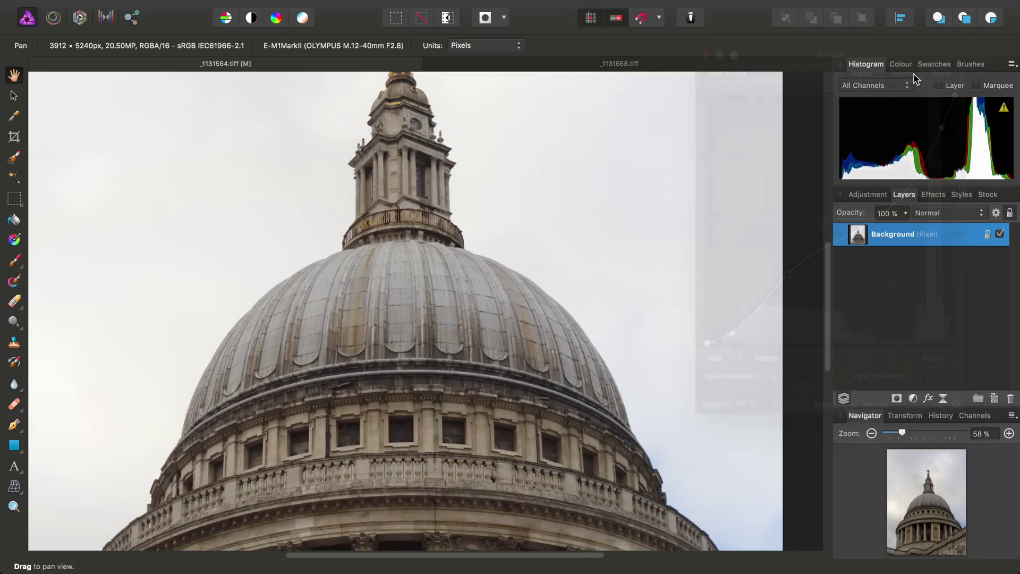
{"action": "key", "text": "super+0"}
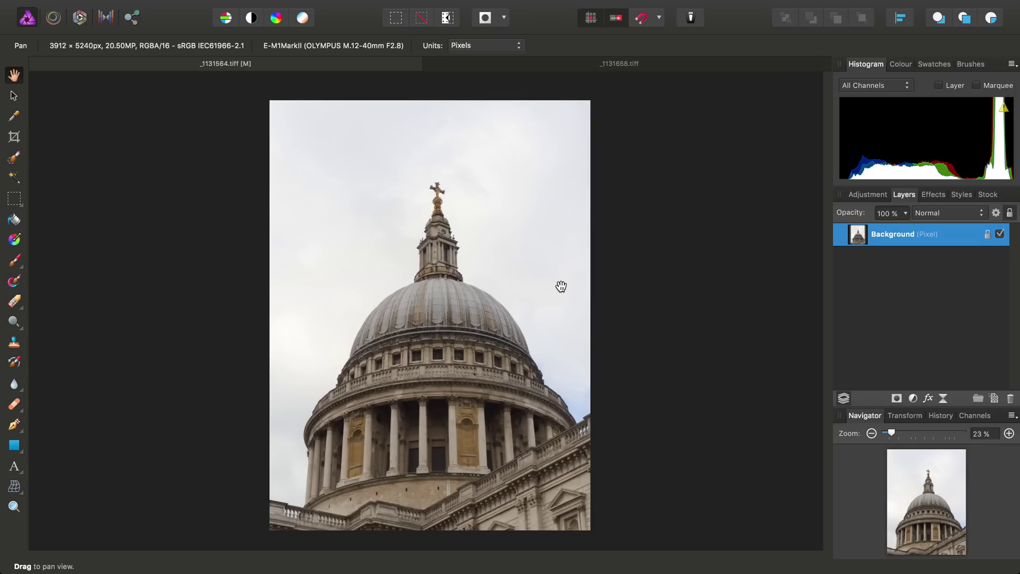
Start a Haze Removal filter, move its settings beside the photo, and raise its Strength
{"action": "mouse_move", "coordinate": [517, 3]}
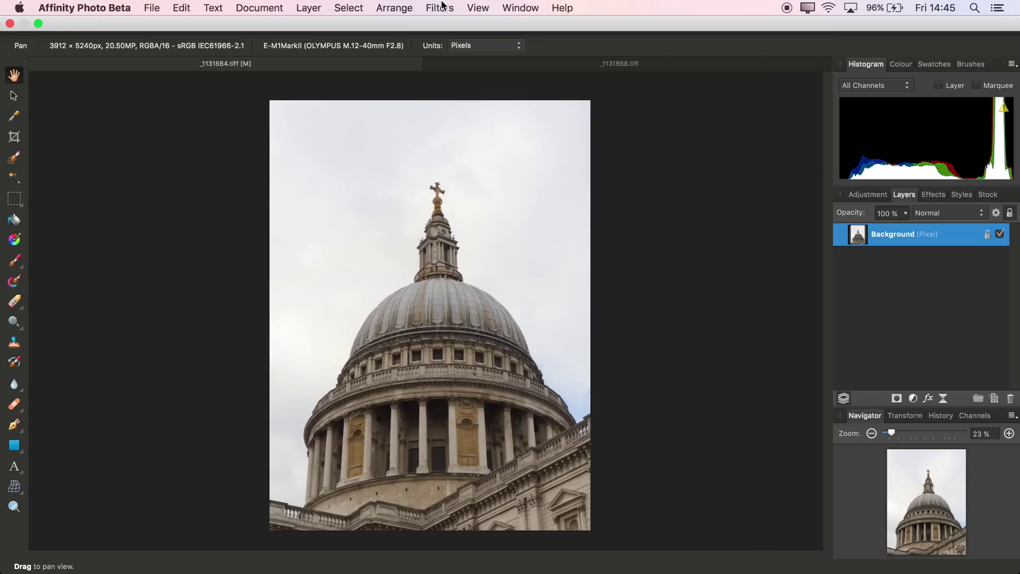
{"action": "left_click", "coordinate": [440, 7]}
{"action": "left_click", "coordinate": [458, 167]}
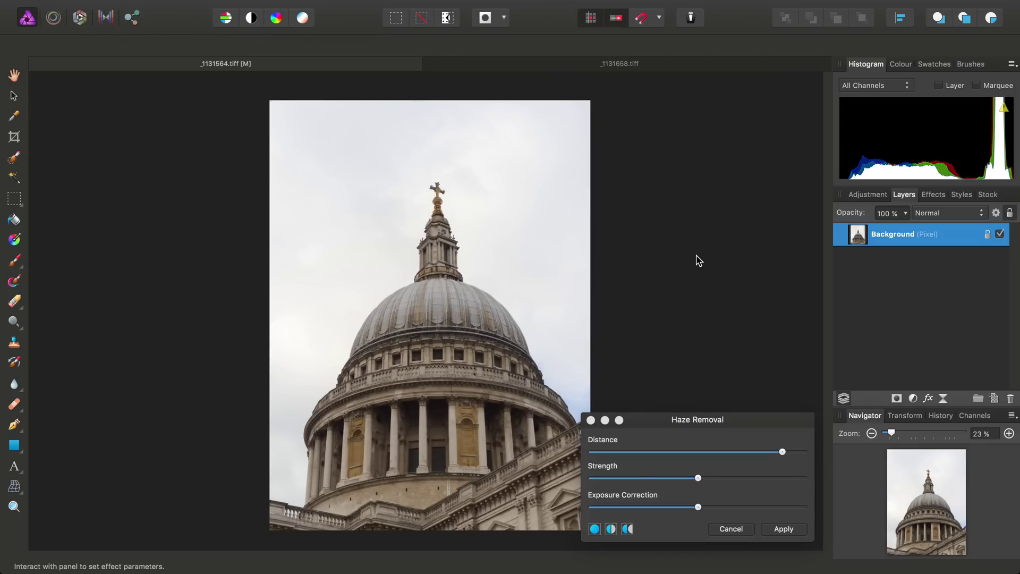
{"action": "left_click_drag", "start_coordinate": [676, 423], "coordinate": [693, 120]}
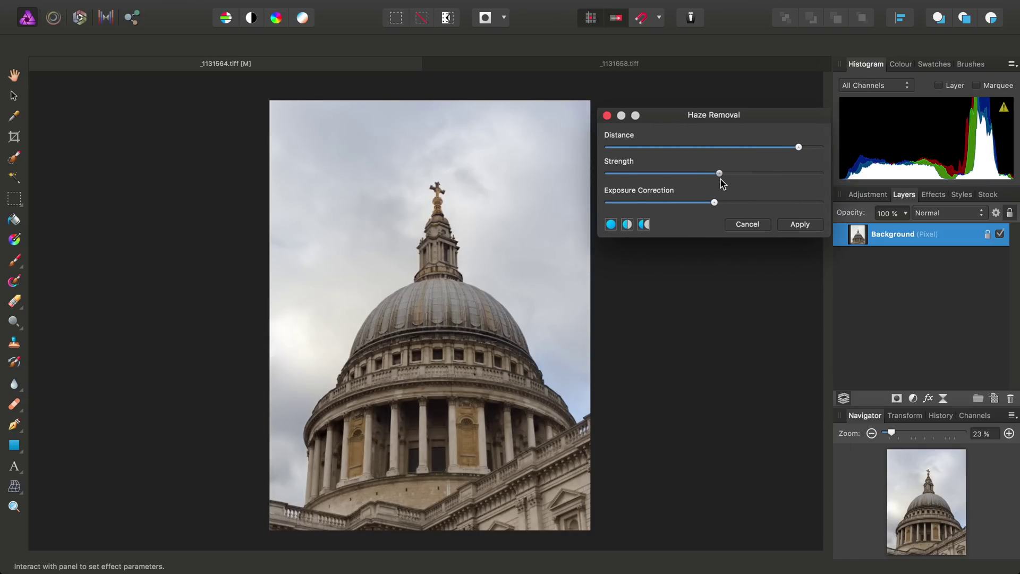
{"action": "left_click_drag", "start_coordinate": [721, 180], "coordinate": [792, 190]}
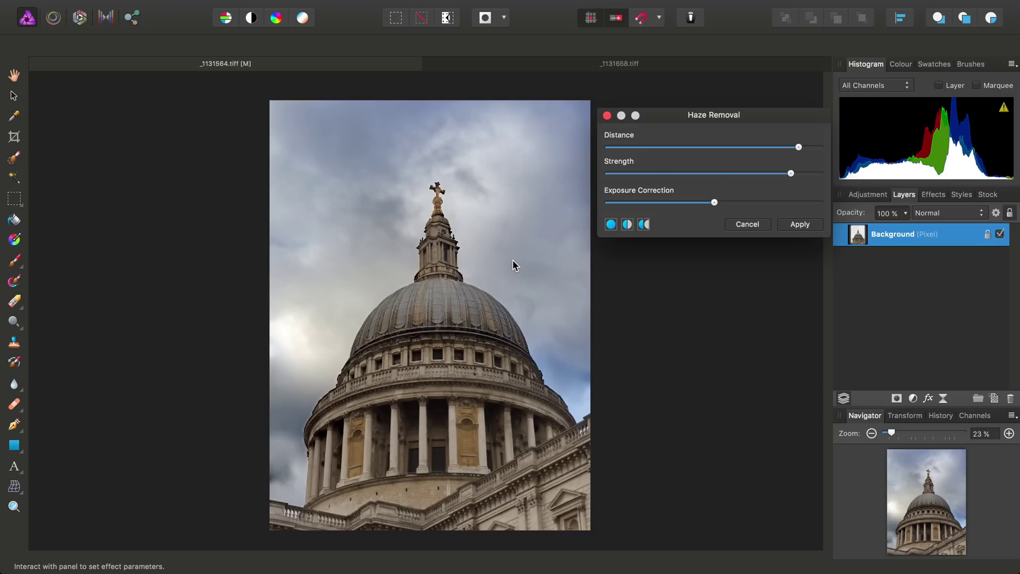
Raise the Haze Removal Exposure Correction and lower its Strength to a moderate level
{"action": "scroll", "coordinate": [388, 335], "scroll_direction": "up", "scroll_amount": 5}
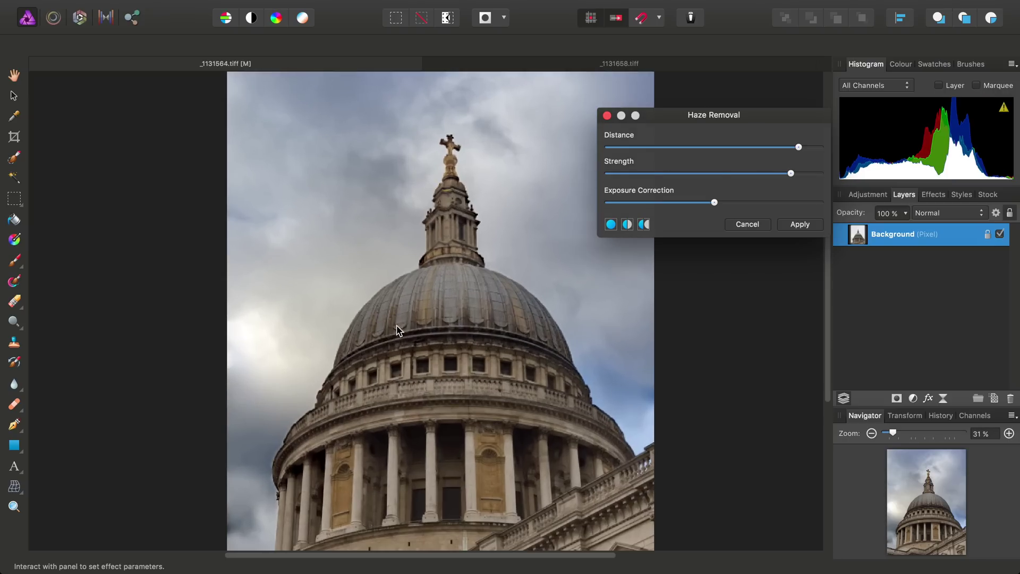
{"action": "scroll", "coordinate": [363, 353], "scroll_direction": "up", "scroll_amount": 7}
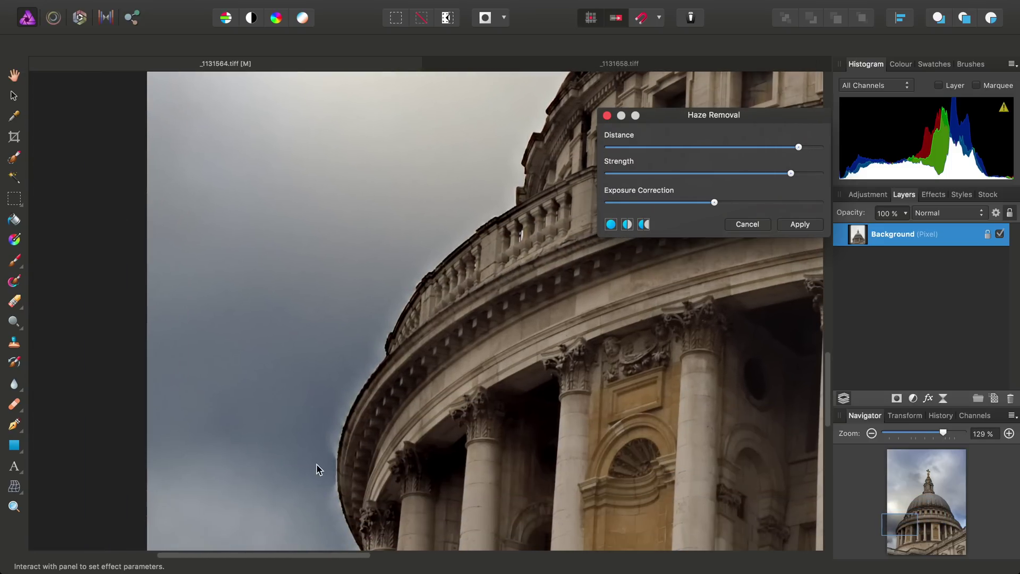
{"action": "scroll", "coordinate": [330, 455], "scroll_direction": "up", "scroll_amount": 2}
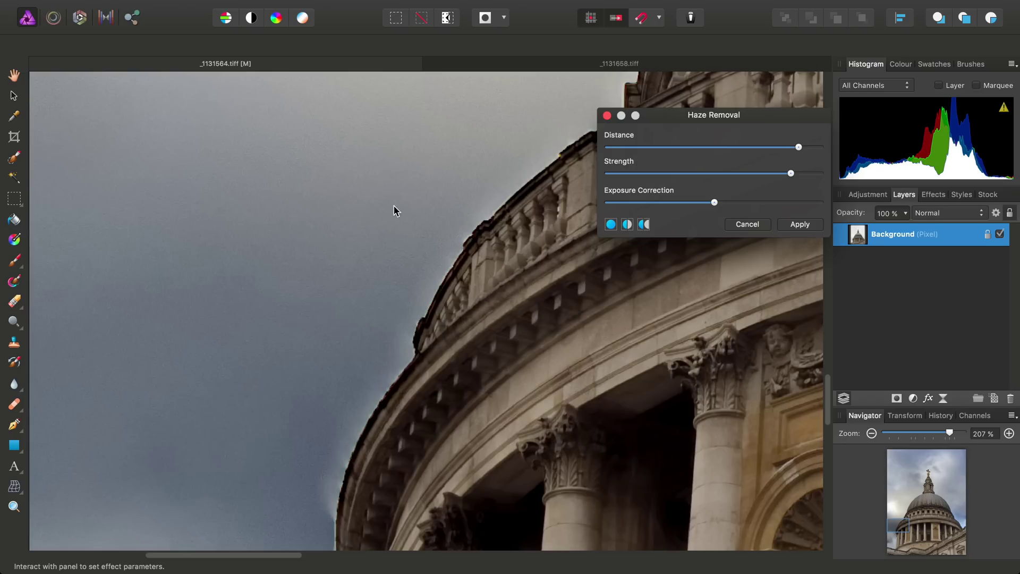
{"action": "left_click_drag", "start_coordinate": [713, 206], "coordinate": [757, 213]}
{"action": "left_click_drag", "start_coordinate": [787, 177], "coordinate": [757, 208]}
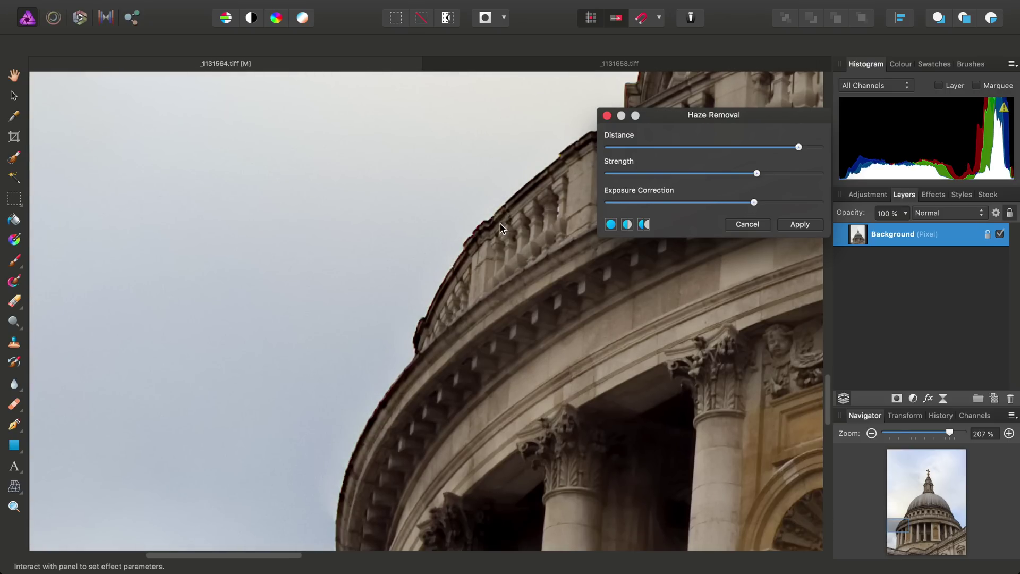
Pan and zoom around the photo to inspect the bluer sky around the dome
{"action": "scroll", "coordinate": [499, 228], "scroll_direction": "up", "scroll_amount": 10}
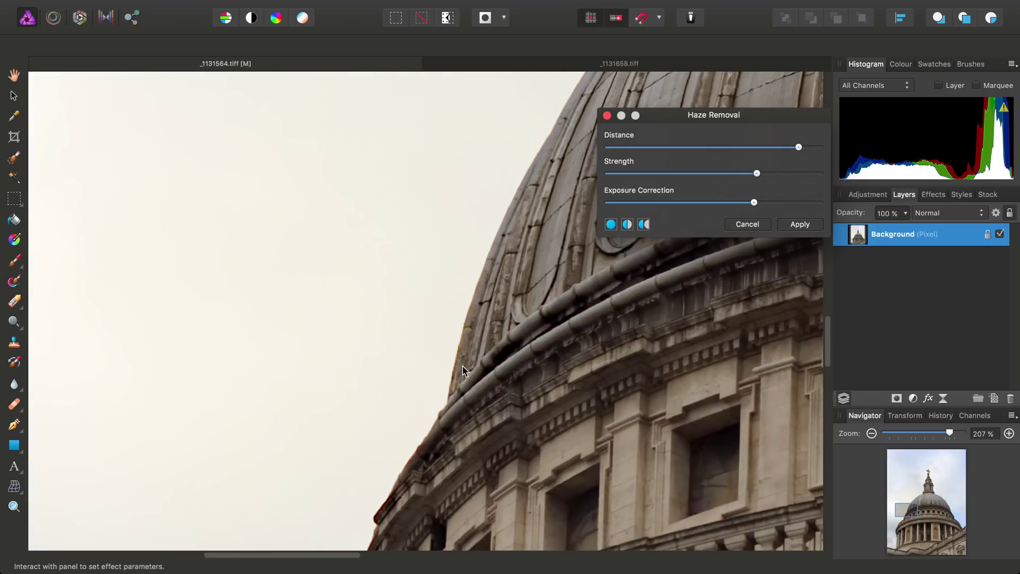
{"action": "scroll", "coordinate": [462, 371], "scroll_direction": "up", "scroll_amount": 10}
{"action": "scroll", "coordinate": [457, 405], "scroll_direction": "right", "scroll_amount": 5}
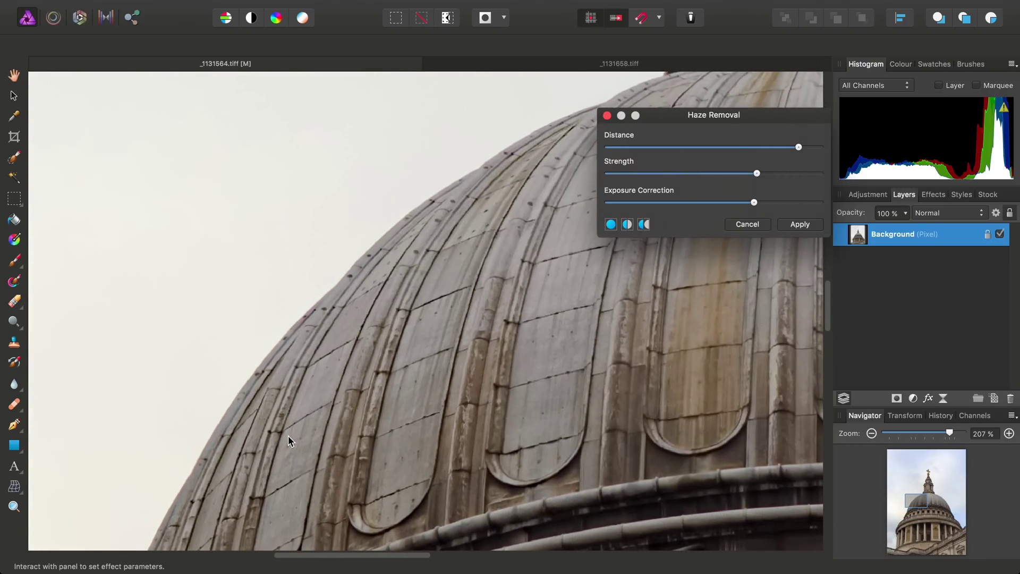
{"action": "scroll", "coordinate": [319, 468], "scroll_direction": "up", "scroll_amount": 8}
{"action": "scroll", "coordinate": [372, 505], "scroll_direction": "right", "scroll_amount": 3}
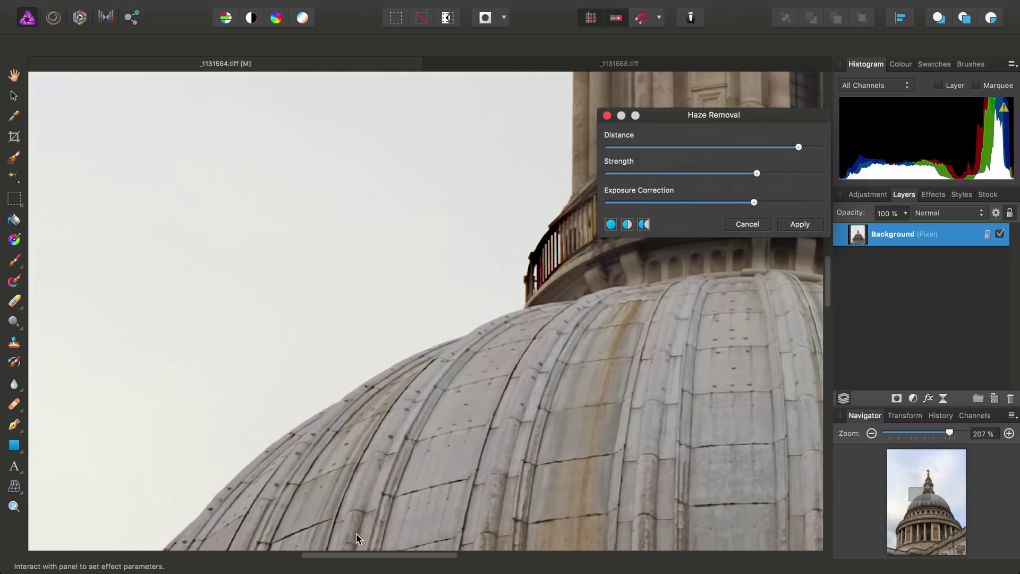
{"action": "scroll", "coordinate": [357, 538], "scroll_direction": "up", "scroll_amount": 15}
{"action": "scroll", "coordinate": [460, 459], "scroll_direction": "right", "scroll_amount": 3}
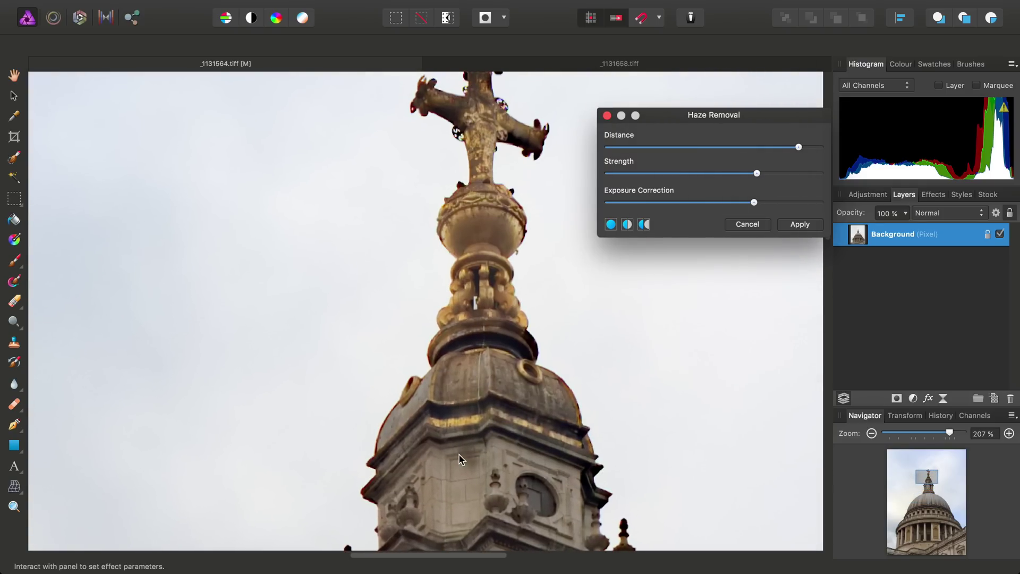
{"action": "scroll", "coordinate": [460, 458], "scroll_direction": "down", "scroll_amount": 15}
{"action": "scroll", "coordinate": [460, 459], "scroll_direction": "left", "scroll_amount": 3}
{"action": "scroll", "coordinate": [478, 398], "scroll_direction": "right", "scroll_amount": 5}
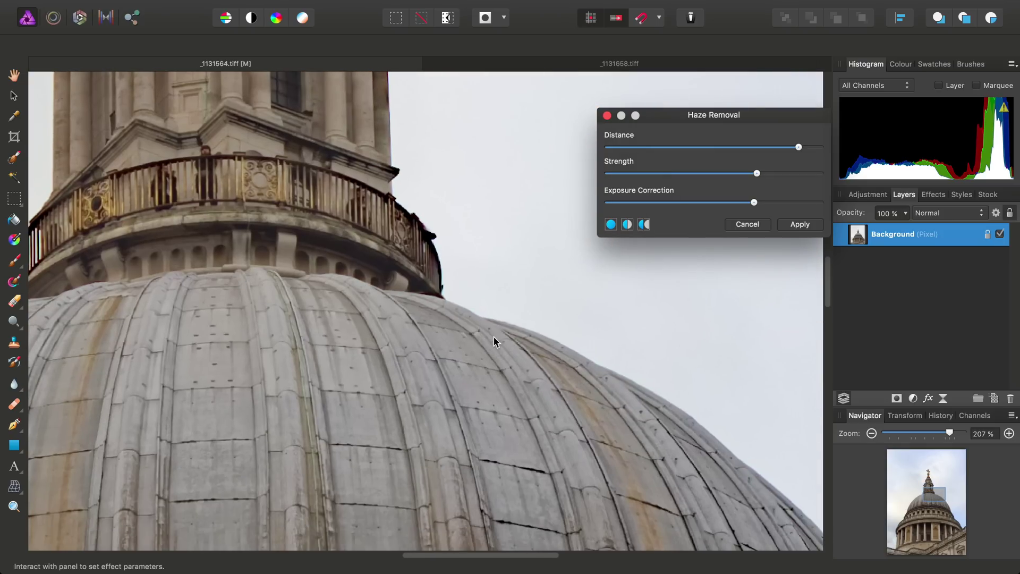
{"action": "scroll", "coordinate": [494, 341], "scroll_direction": "down", "scroll_amount": 15}
{"action": "scroll", "coordinate": [494, 341], "scroll_direction": "right", "scroll_amount": 5}
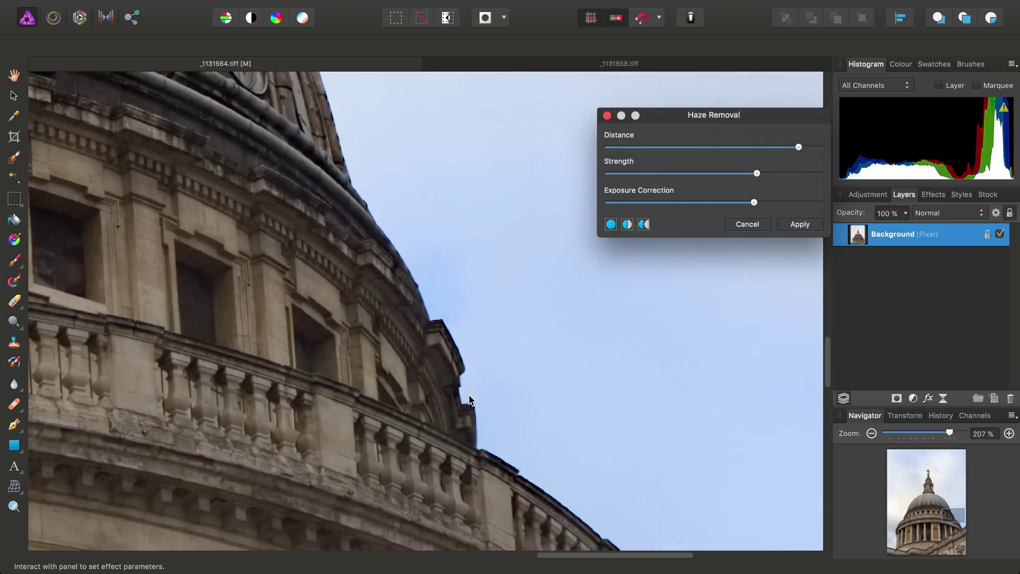
{"action": "scroll", "coordinate": [468, 399], "scroll_direction": "down", "scroll_amount": 10}
{"action": "scroll", "coordinate": [468, 399], "scroll_direction": "right", "scroll_amount": 5}
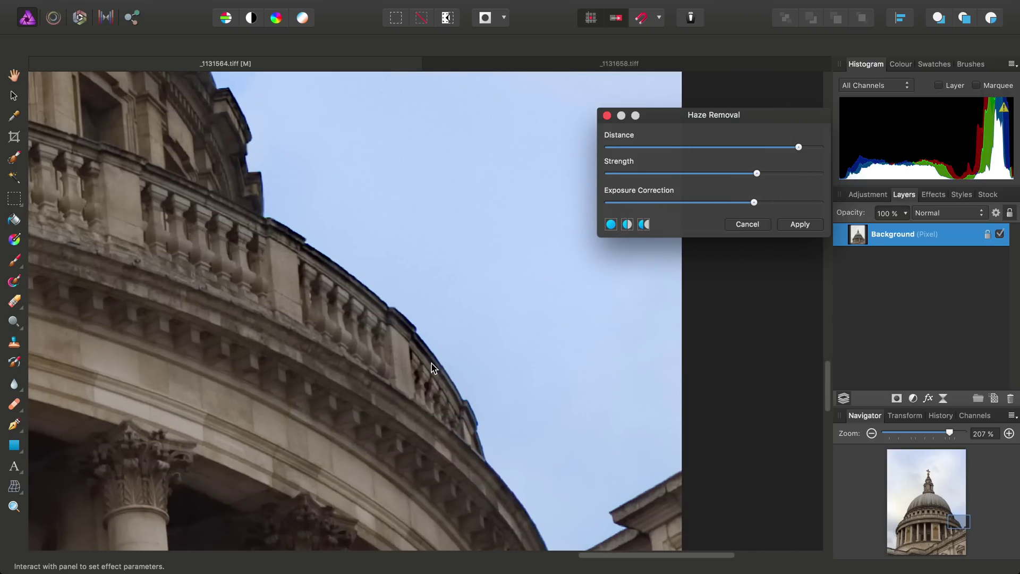
{"action": "left_click_drag", "start_coordinate": [431, 366], "coordinate": [408, 266]}
{"action": "scroll", "coordinate": [494, 371], "scroll_direction": "up", "scroll_amount": 3}
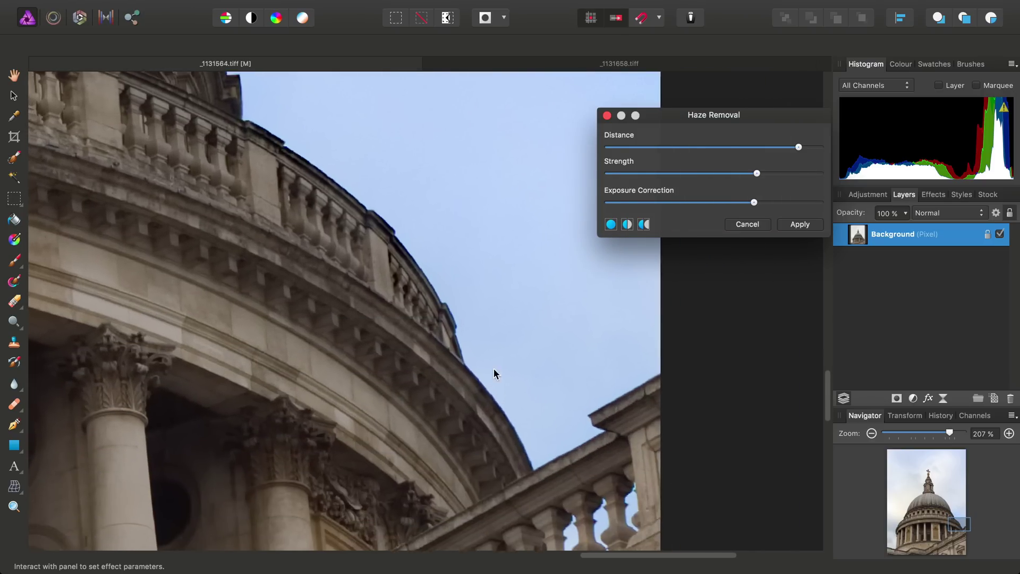
{"action": "scroll", "coordinate": [559, 391], "scroll_direction": "left", "scroll_amount": 5}
Show a before/after split and sweep the divider across the sky and the zoomed-in dome
{"action": "key", "text": "super+0"}
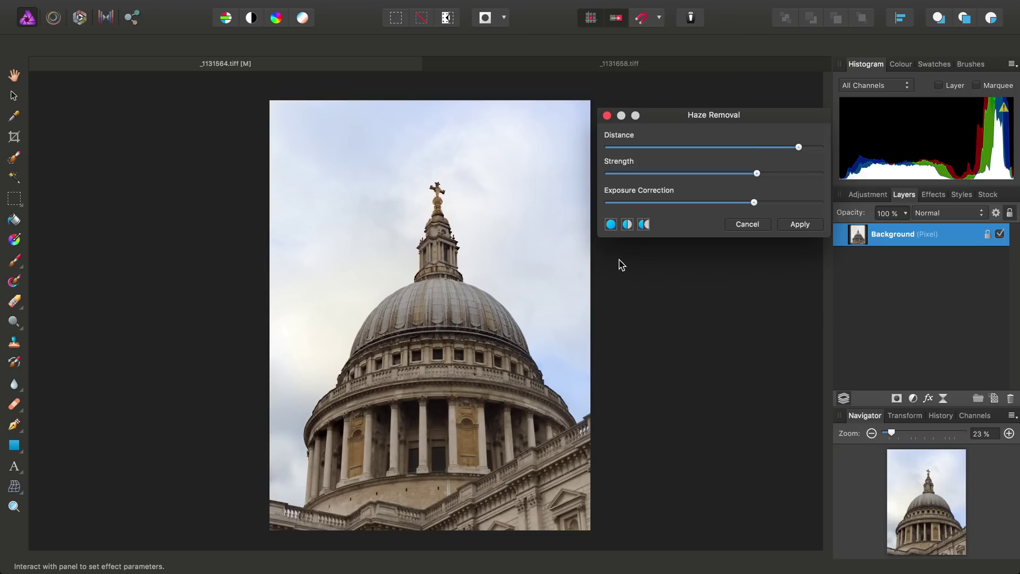
{"action": "left_click", "coordinate": [627, 225]}
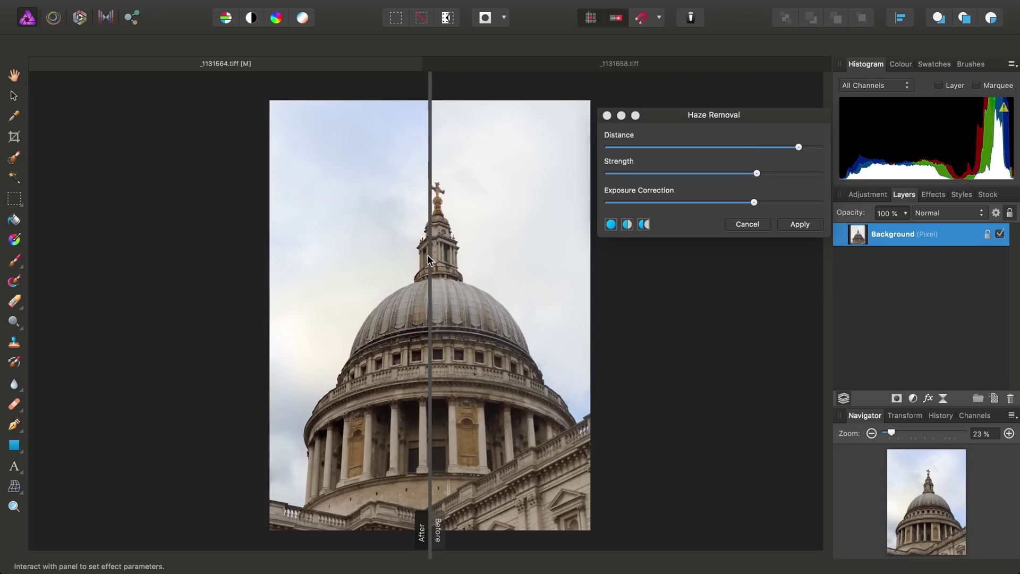
{"action": "left_click_drag", "start_coordinate": [430, 260], "coordinate": [200, 383]}
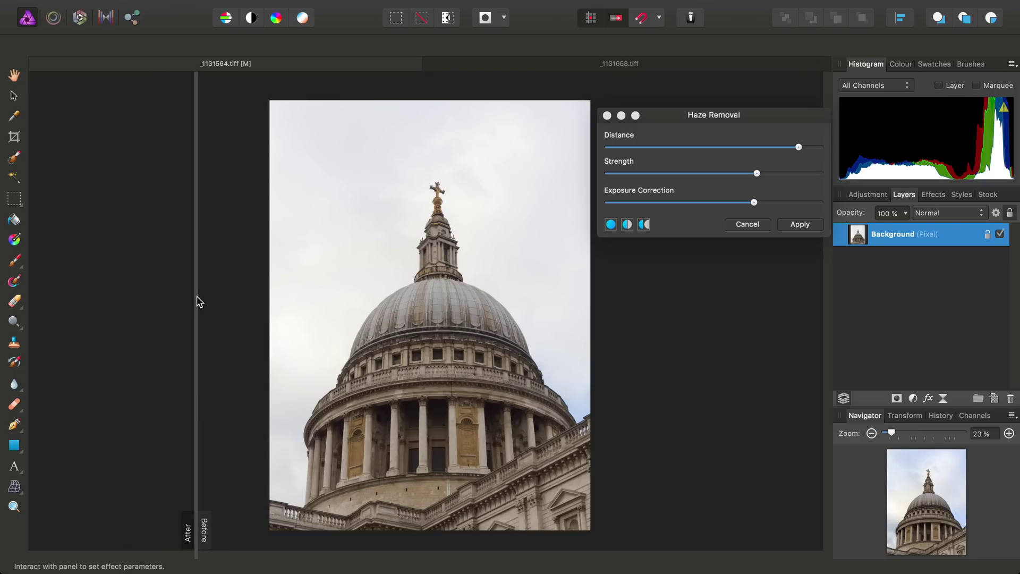
{"action": "left_click_drag", "start_coordinate": [199, 302], "coordinate": [420, 301]}
{"action": "scroll", "coordinate": [414, 305], "scroll_direction": "up", "scroll_amount": 5}
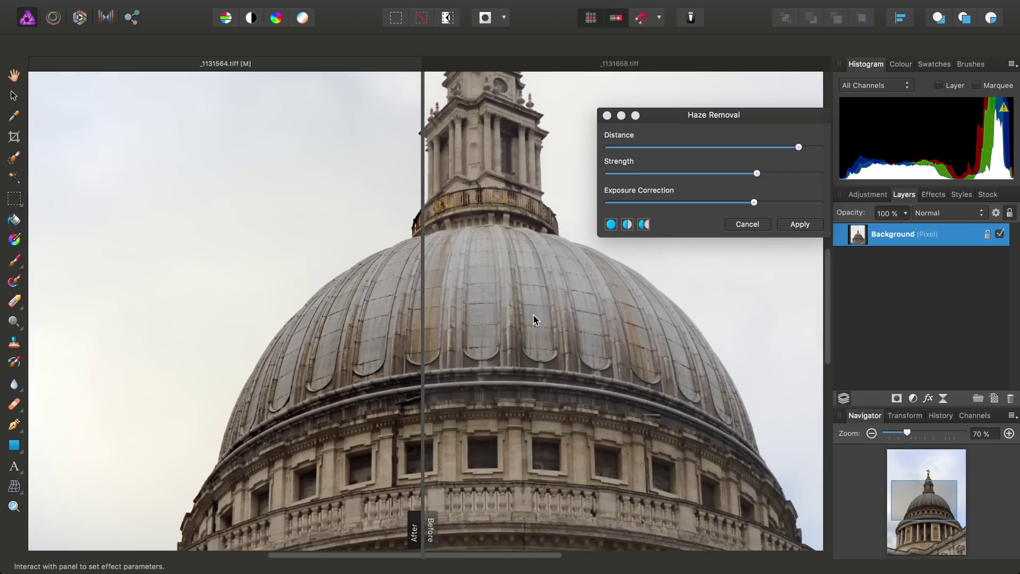
{"action": "left_click_drag", "start_coordinate": [425, 342], "coordinate": [741, 431]}
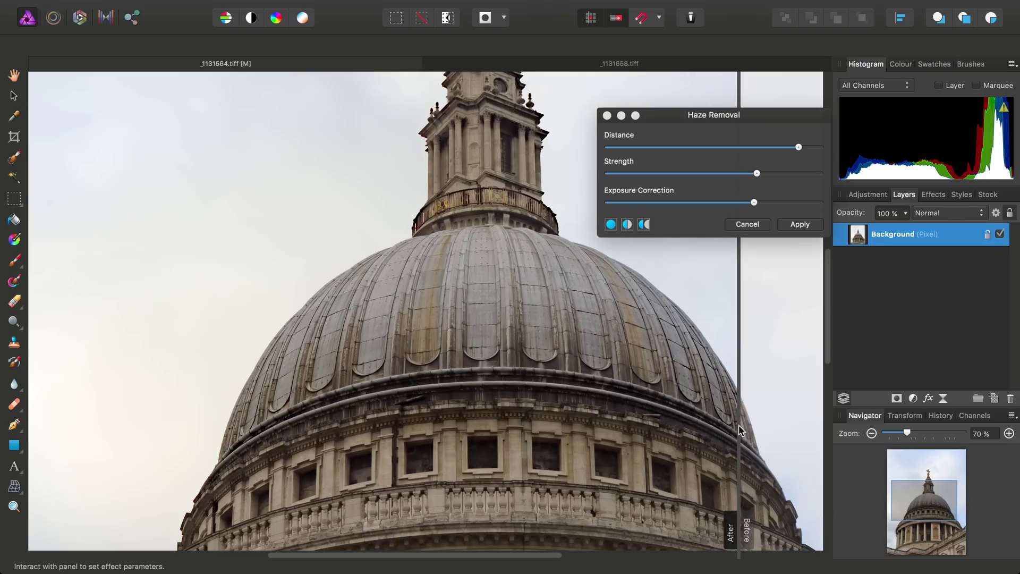
Apply Haze Removal to the St Paul's photo, refit it, and bring up the adjustment layer list
{"action": "left_click", "coordinate": [815, 223]}
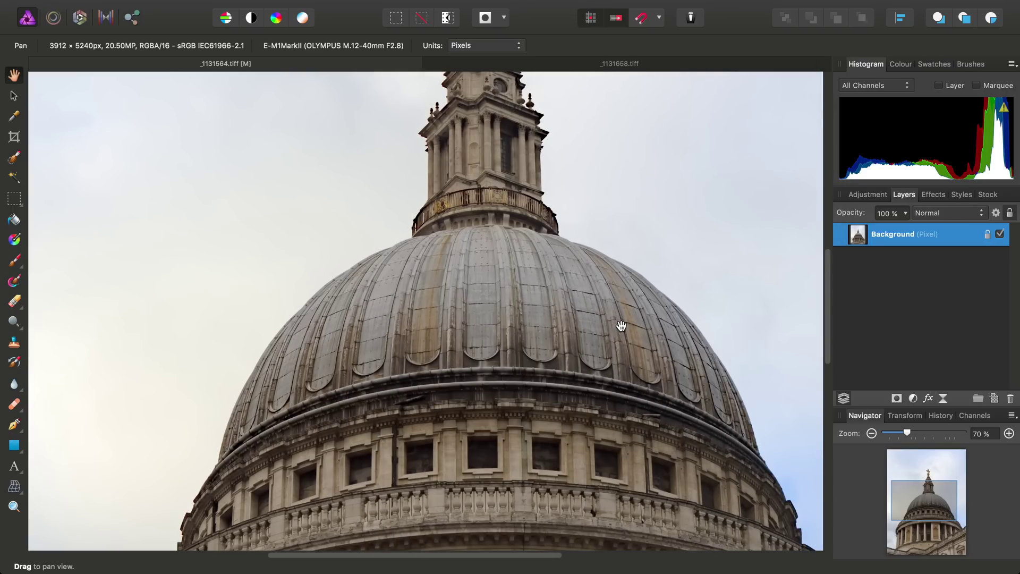
{"action": "left_click_drag", "start_coordinate": [621, 326], "coordinate": [526, 292]}
{"action": "key", "text": "super+0"}
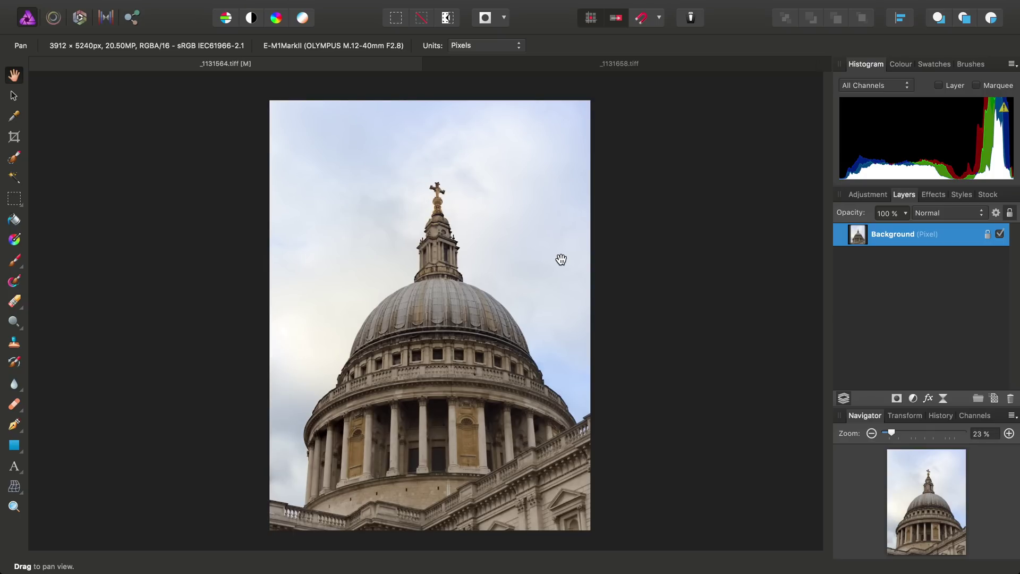
{"action": "left_click", "coordinate": [308, 8]}
Add a Curves adjustment layer shaped as a gentle S-curve: shadows pulled down, highlights lifted slightly
{"action": "mouse_move", "coordinate": [365, 134]}
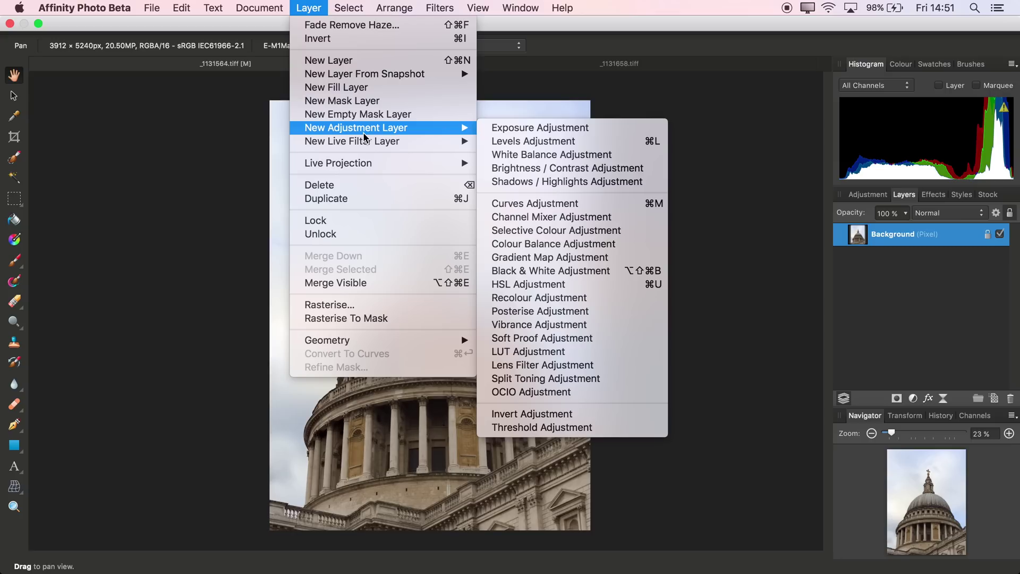
{"action": "left_click", "coordinate": [556, 202]}
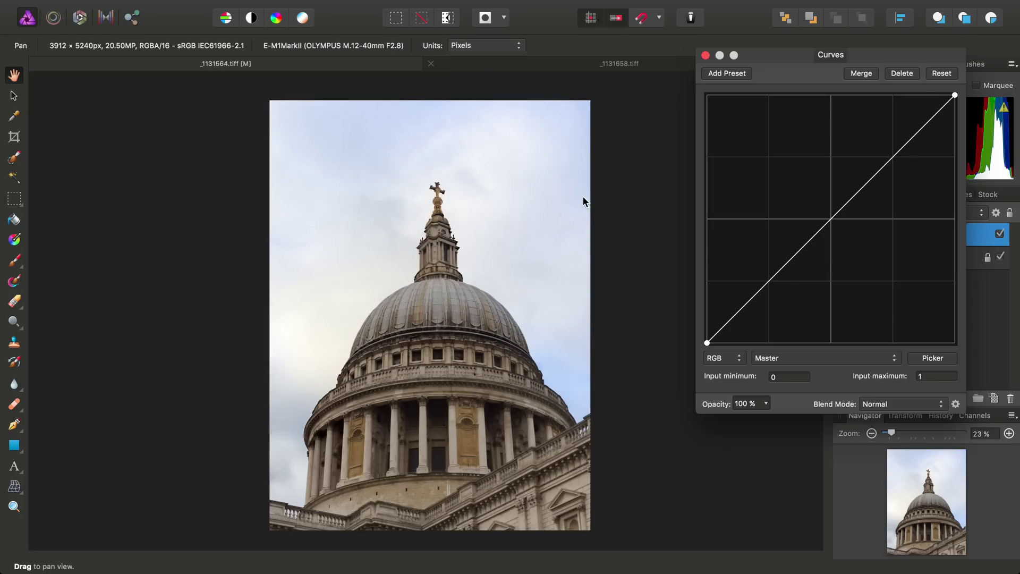
{"action": "left_click_drag", "start_coordinate": [797, 65], "coordinate": [722, 71]}
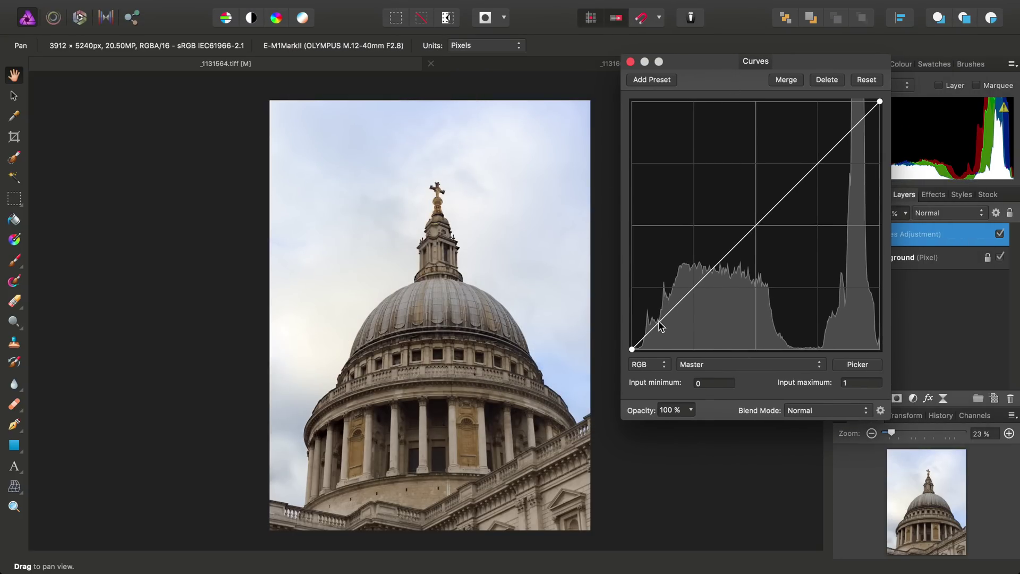
{"action": "left_click_drag", "start_coordinate": [659, 324], "coordinate": [652, 335]}
{"action": "left_click", "coordinate": [695, 291]}
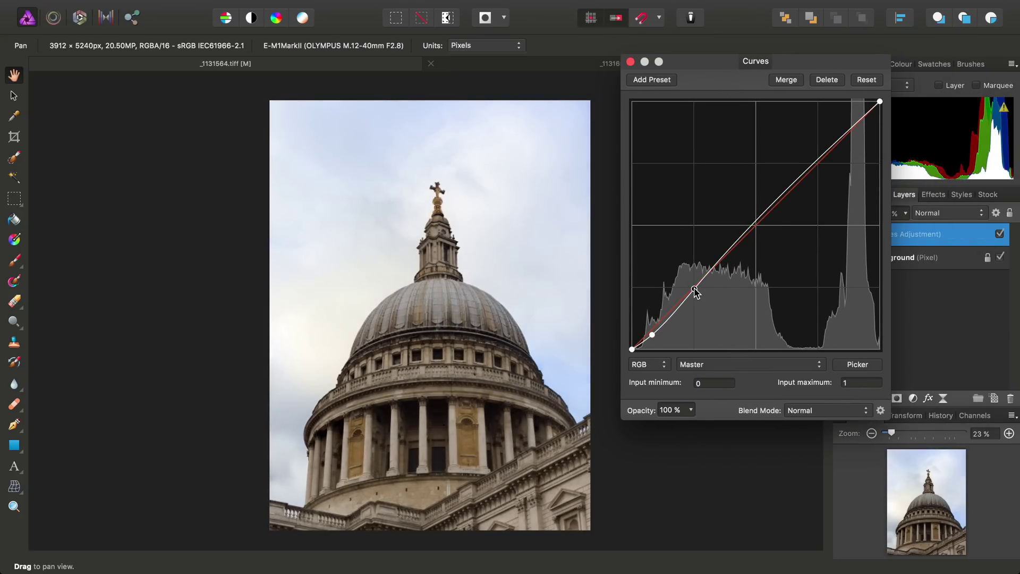
{"action": "left_click_drag", "start_coordinate": [696, 292], "coordinate": [694, 288]}
{"action": "left_click", "coordinate": [822, 160]}
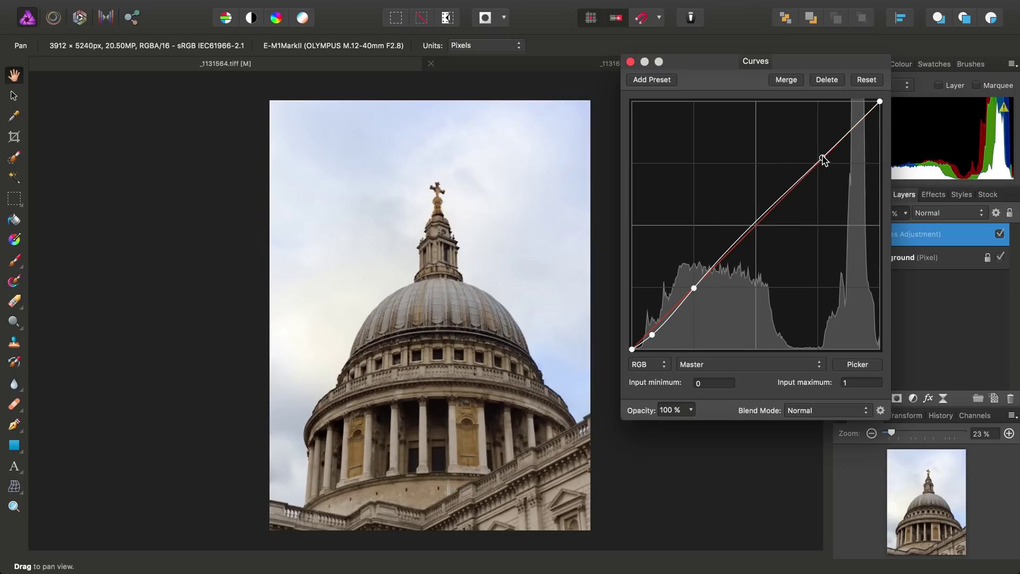
{"action": "left_click_drag", "start_coordinate": [823, 159], "coordinate": [822, 153]}
{"action": "left_click_drag", "start_coordinate": [695, 290], "coordinate": [720, 262]}
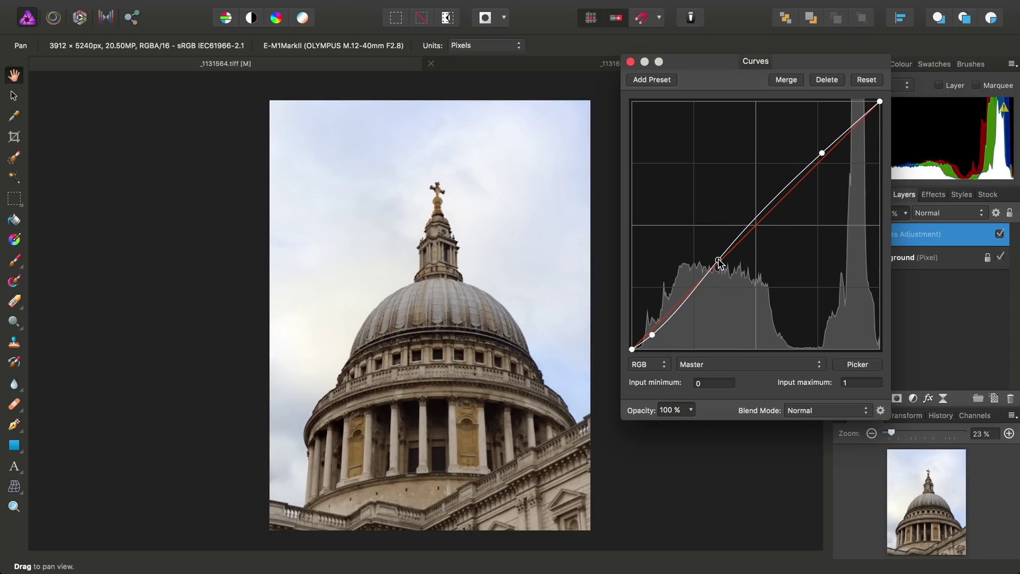
{"action": "left_click_drag", "start_coordinate": [653, 335], "coordinate": [648, 343]}
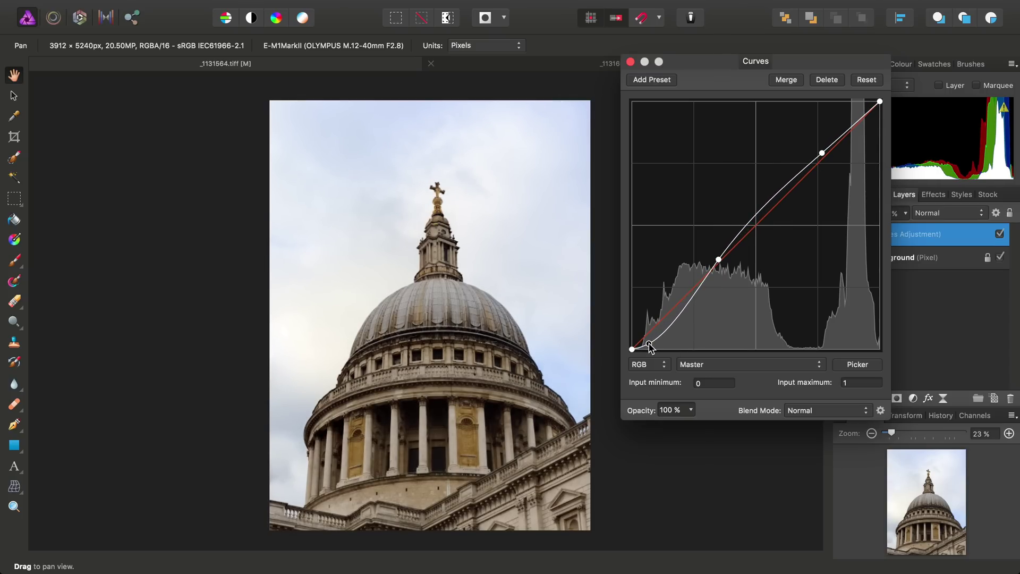
{"action": "mouse_move", "coordinate": [718, 260]}
{"action": "left_mouse_down"}
{"action": "mouse_move", "coordinate": [723, 268]}
{"action": "mouse_move", "coordinate": [726, 257]}
{"action": "left_mouse_up"}
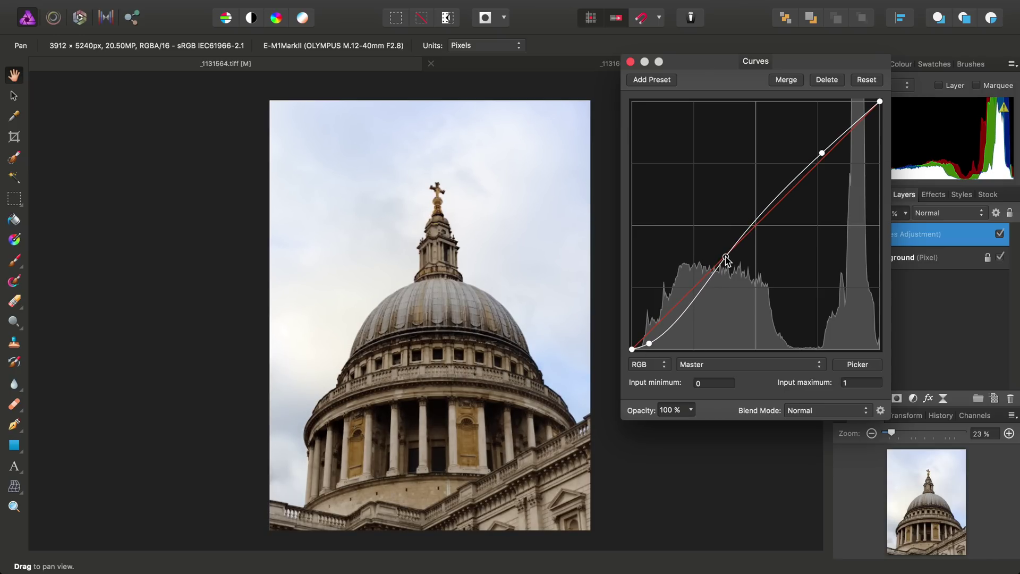
{"action": "left_click", "coordinate": [630, 62]}
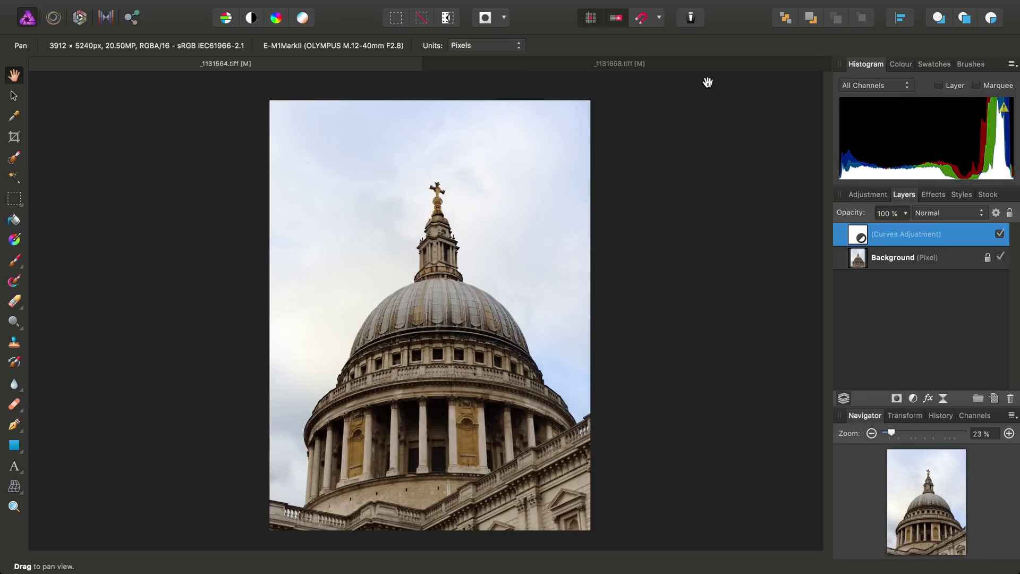
Switch to the _1131658.tiff Big Ben photo and start Haze Removal on it
{"action": "left_click", "coordinate": [686, 68]}
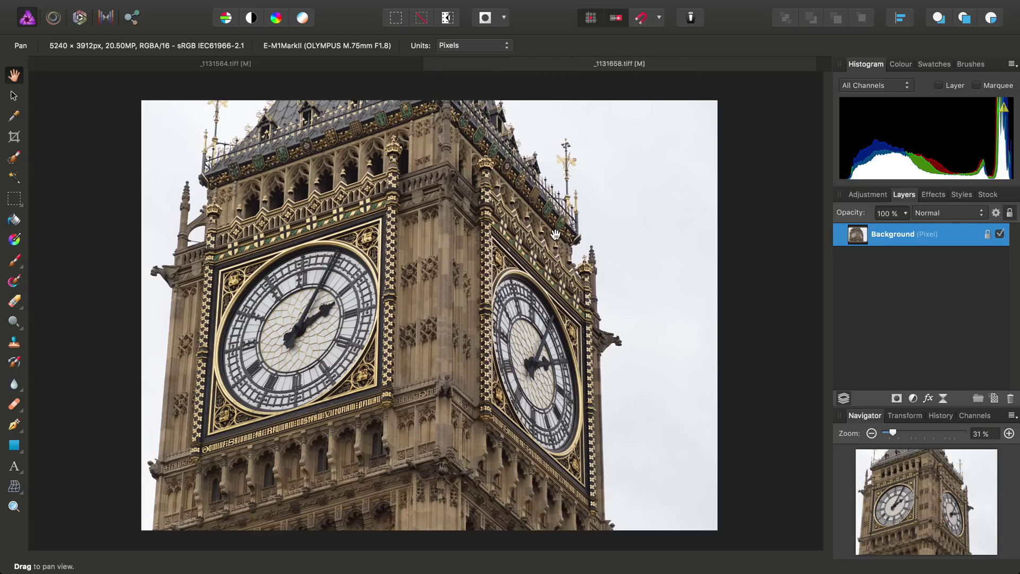
{"action": "left_click", "coordinate": [446, 7]}
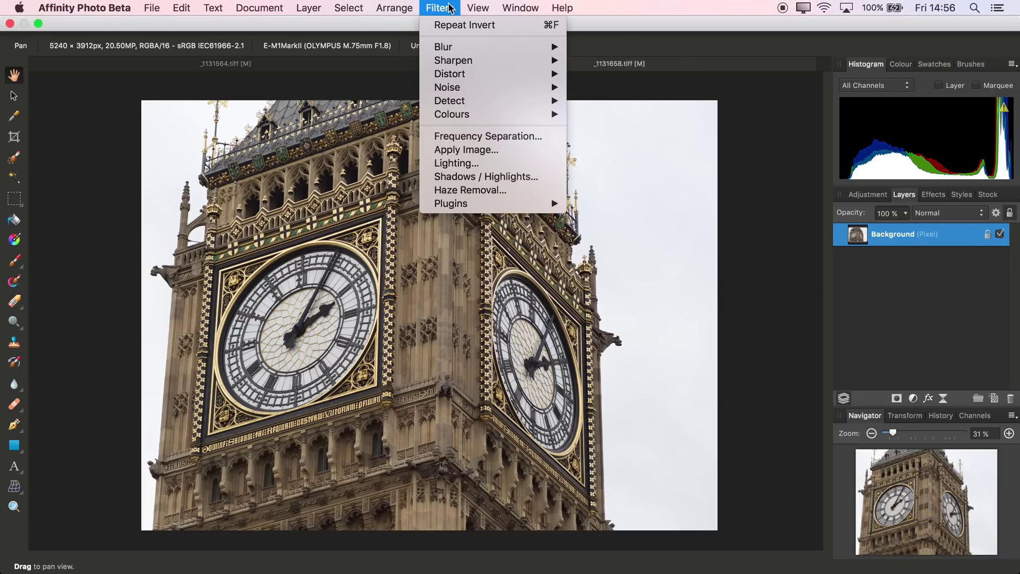
{"action": "left_click", "coordinate": [470, 189]}
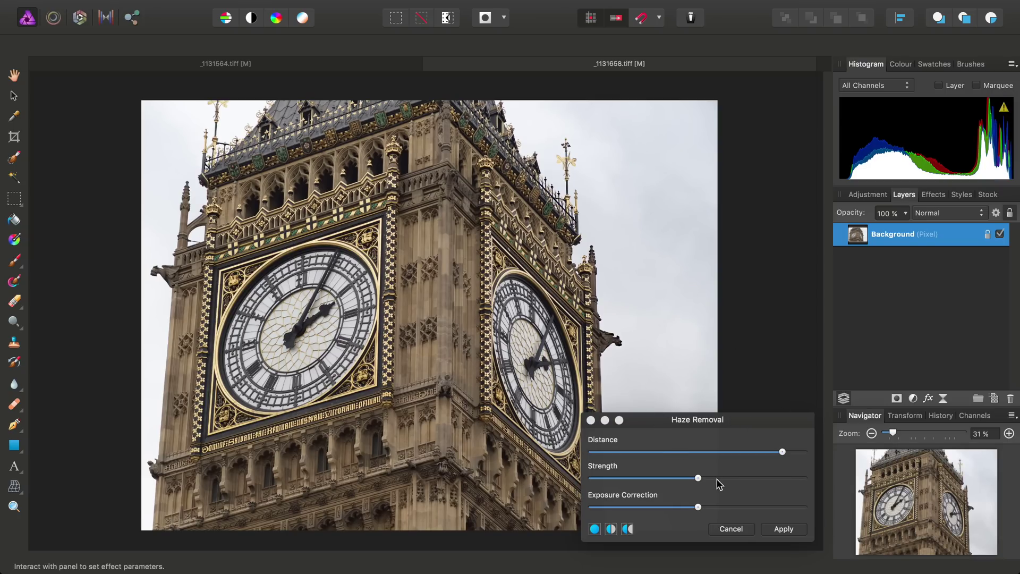
Set Haze Removal Strength to full, check the gargoyle and tower edges zoomed in, then apply
{"action": "left_click_drag", "start_coordinate": [699, 481], "coordinate": [824, 481]}
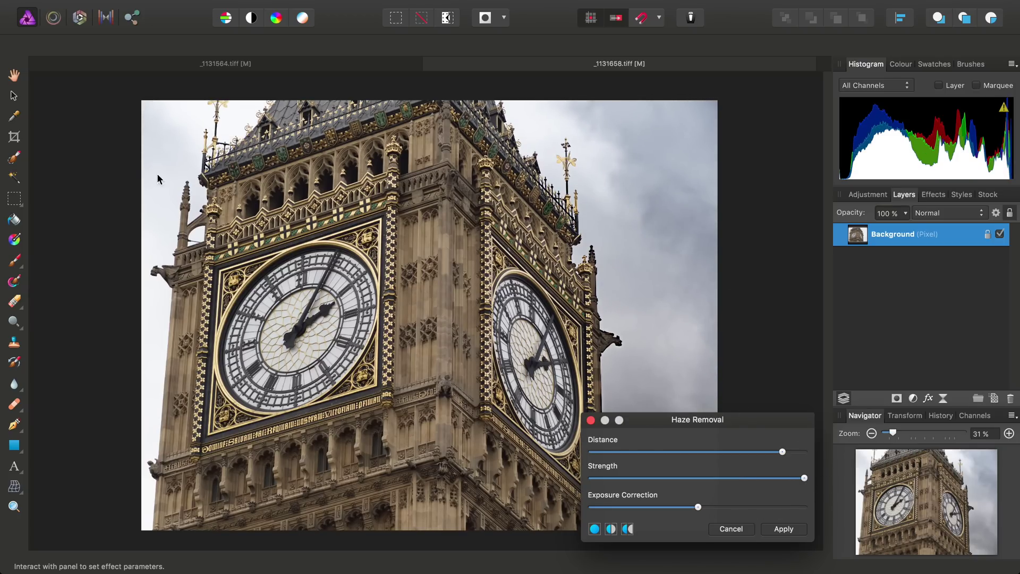
{"action": "scroll", "coordinate": [157, 179], "scroll_direction": "up", "scroll_amount": 10}
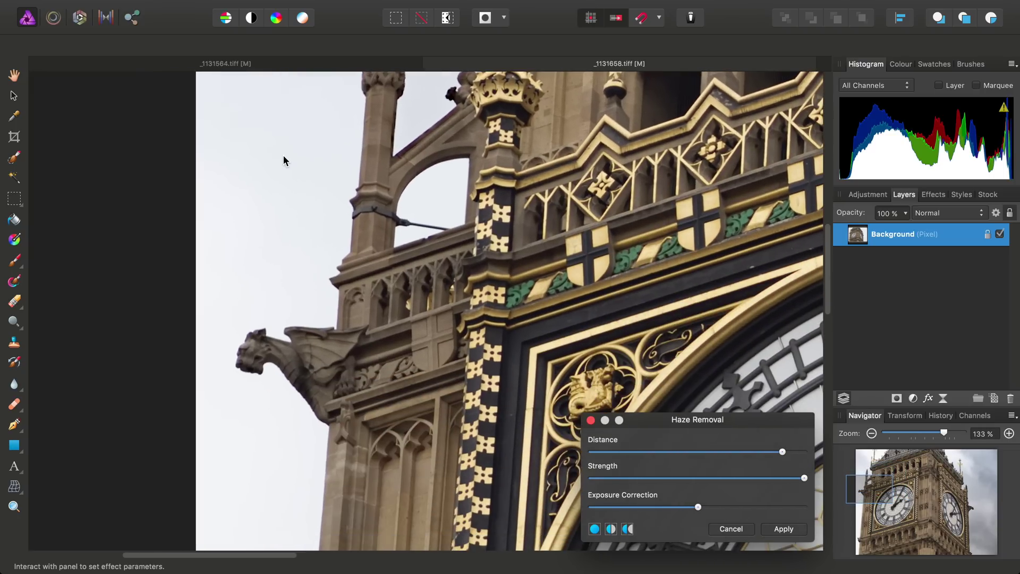
{"action": "scroll", "coordinate": [255, 291], "scroll_direction": "up", "scroll_amount": 5}
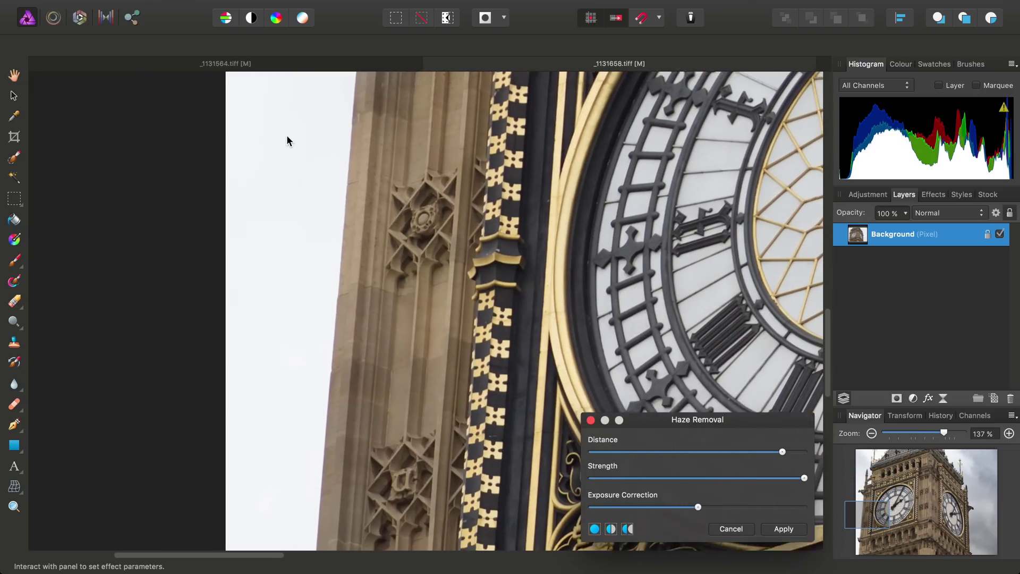
{"action": "scroll", "coordinate": [287, 141], "scroll_direction": "down", "scroll_amount": 7}
{"action": "scroll", "coordinate": [287, 141], "scroll_direction": "left", "scroll_amount": 3}
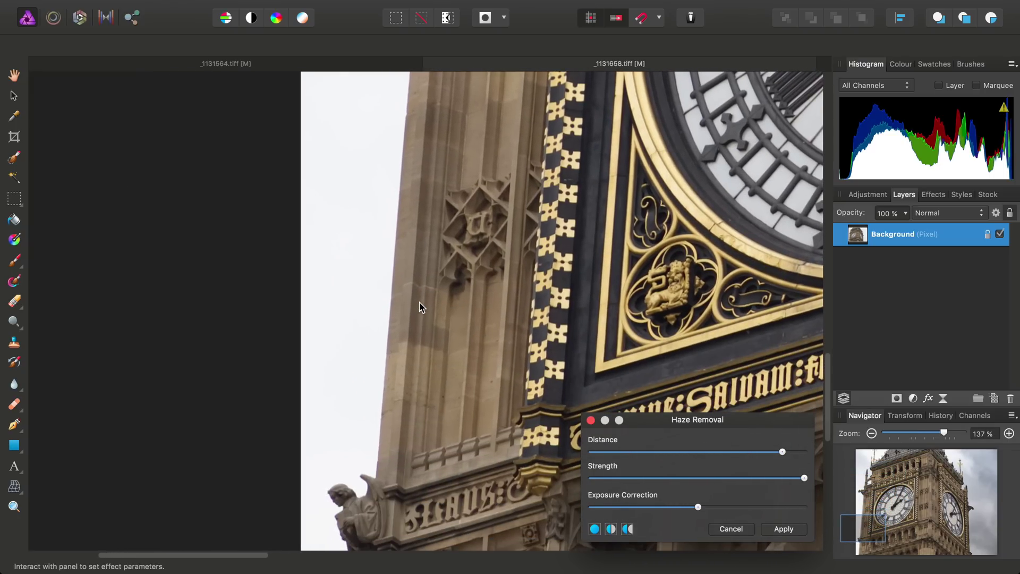
{"action": "scroll", "coordinate": [419, 307], "scroll_direction": "down", "scroll_amount": 8}
{"action": "scroll", "coordinate": [310, 311], "scroll_direction": "right", "scroll_amount": 6}
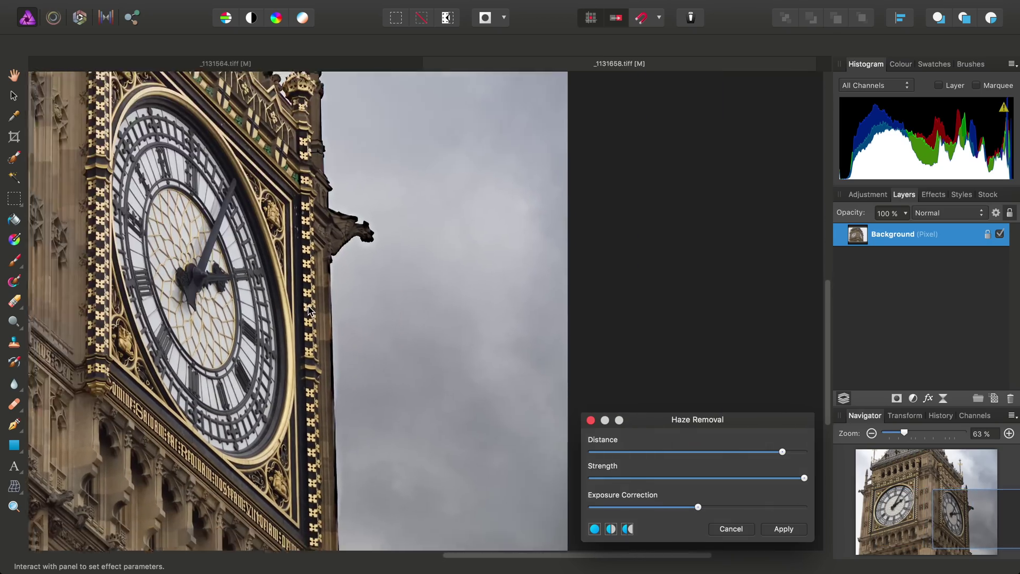
{"action": "scroll", "coordinate": [310, 311], "scroll_direction": "up", "scroll_amount": 10}
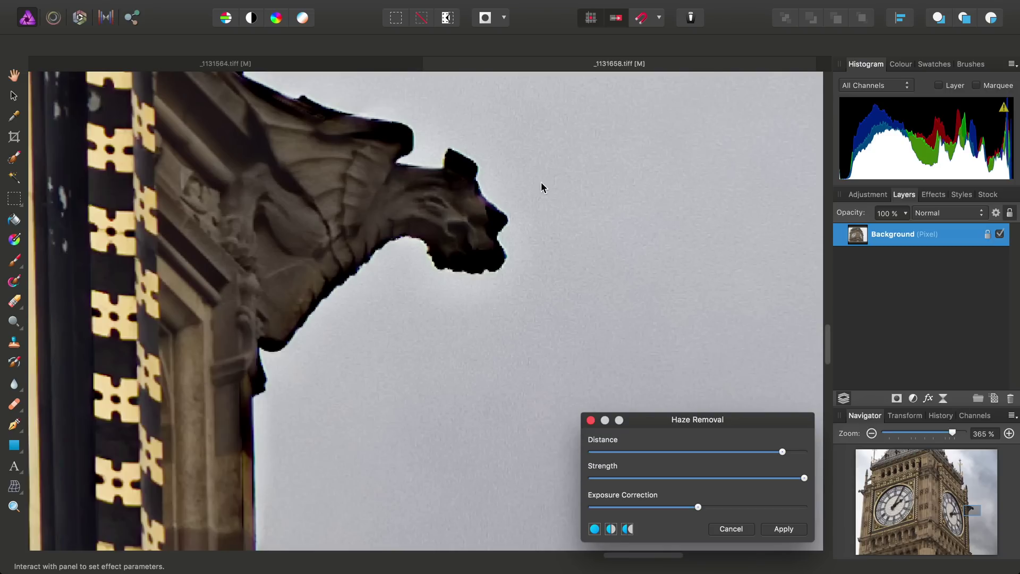
{"action": "scroll", "coordinate": [350, 356], "scroll_direction": "down", "scroll_amount": 5}
{"action": "scroll", "coordinate": [345, 319], "scroll_direction": "left", "scroll_amount": 3}
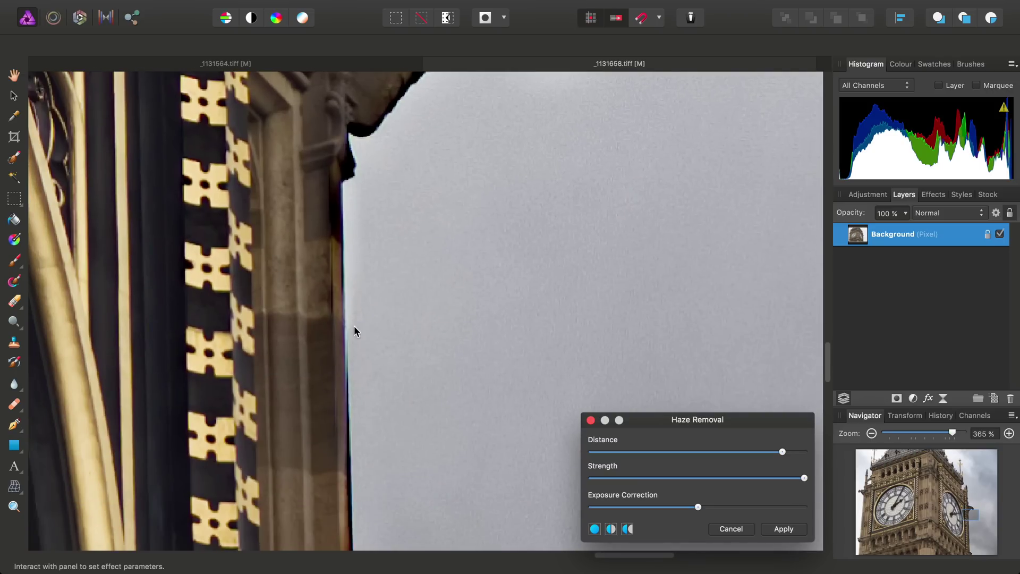
{"action": "scroll", "coordinate": [371, 205], "scroll_direction": "down", "scroll_amount": 6}
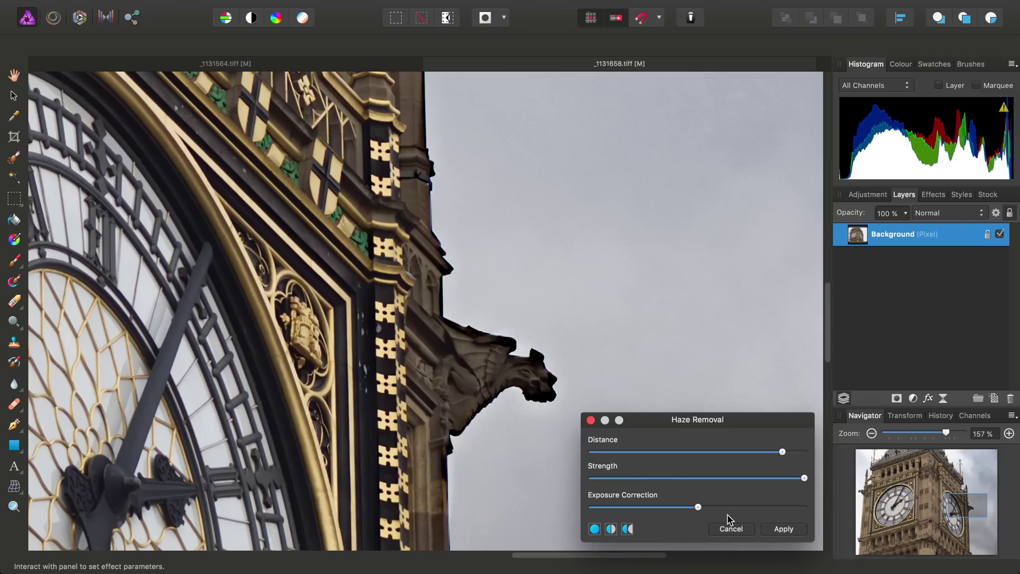
{"action": "left_click", "coordinate": [783, 529]}
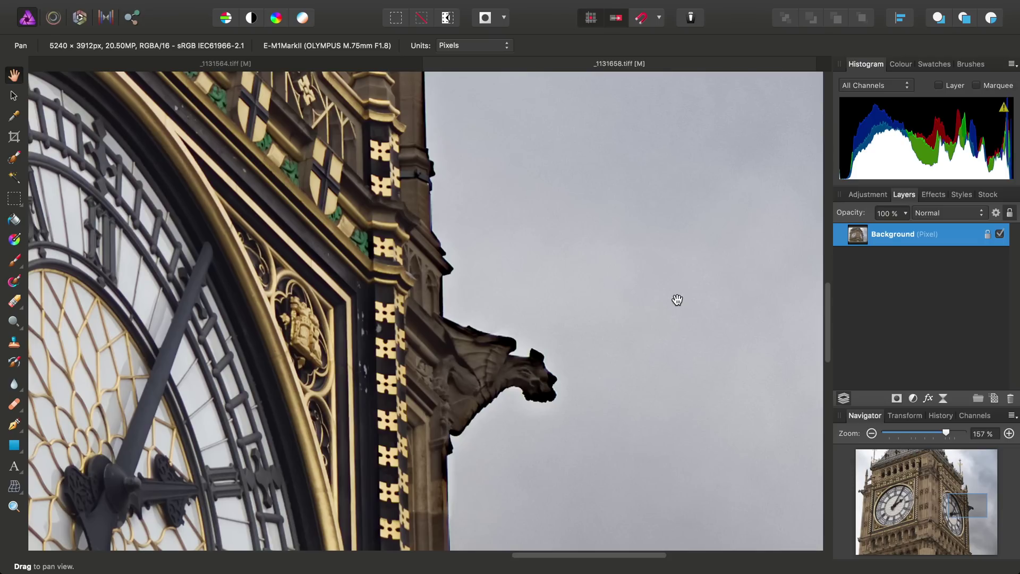
Add a live Gaussian Blur filter layer to the Big Ben photo
{"action": "mouse_move", "coordinate": [365, 8]}
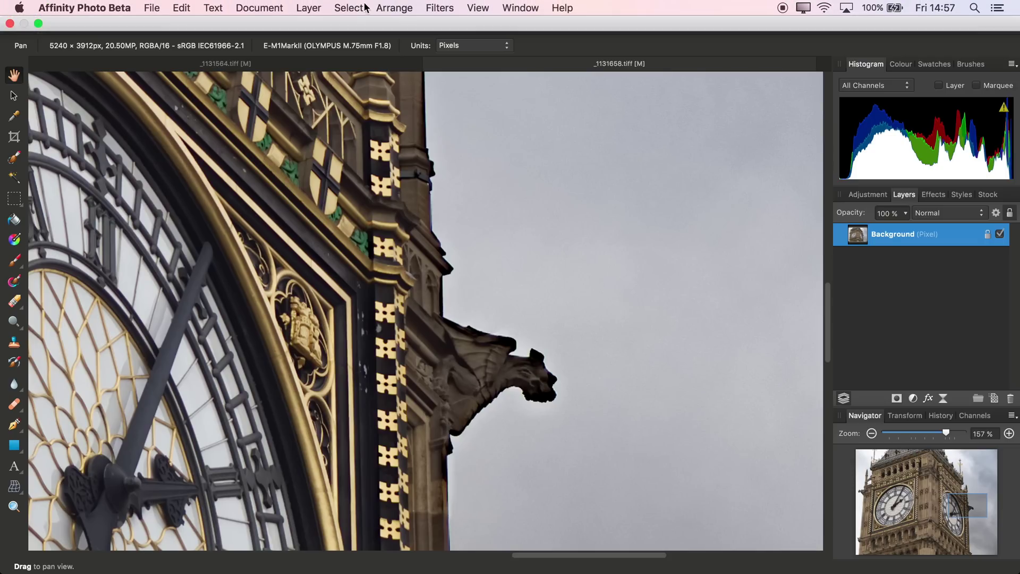
{"action": "left_click", "coordinate": [311, 8]}
{"action": "mouse_move", "coordinate": [356, 142]}
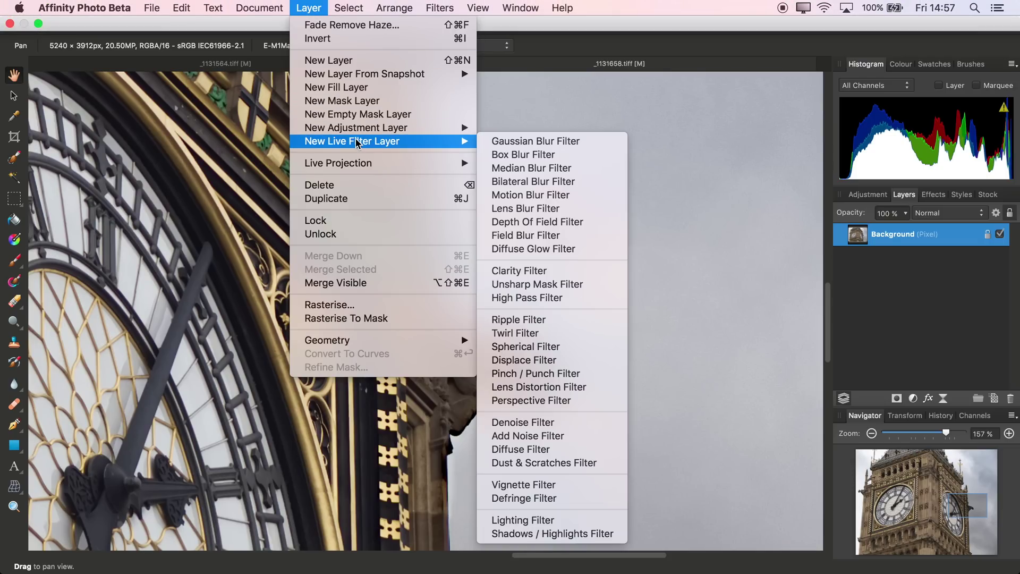
{"action": "left_click", "coordinate": [523, 143]}
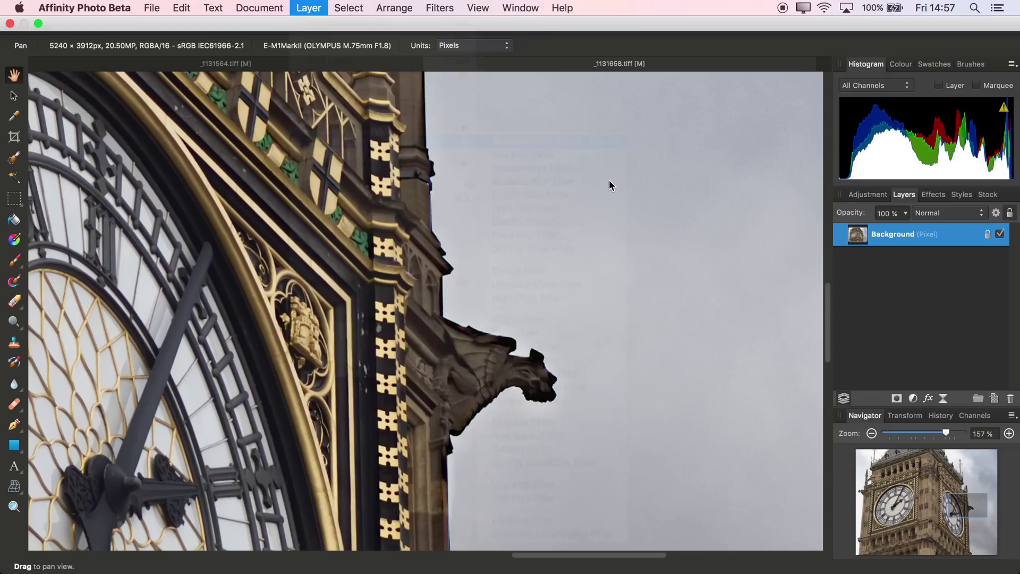
{"action": "left_click_drag", "start_coordinate": [725, 453], "coordinate": [695, 132]}
Tick Preserve Alpha, set the blur's blend mode to Darken and radius to about 20.9 px
{"action": "left_click", "coordinate": [610, 152]}
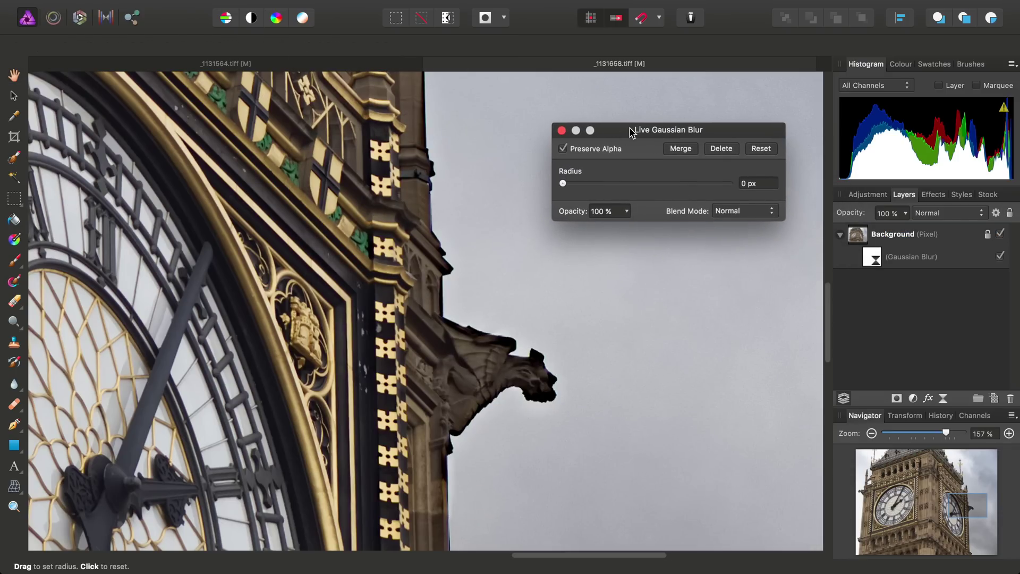
{"action": "left_click", "coordinate": [717, 213]}
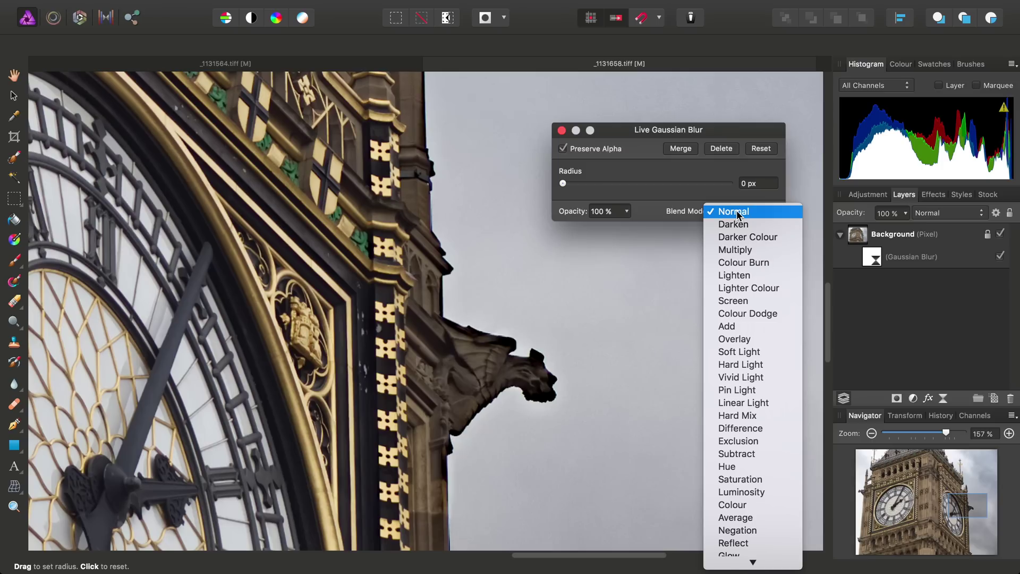
{"action": "left_click", "coordinate": [732, 224]}
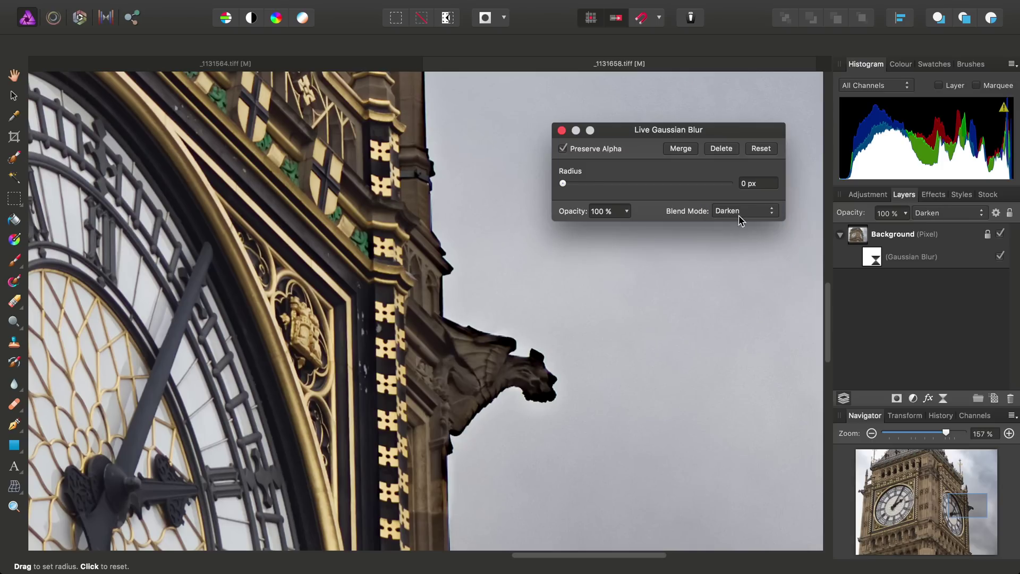
{"action": "left_click_drag", "start_coordinate": [562, 183], "coordinate": [657, 186]}
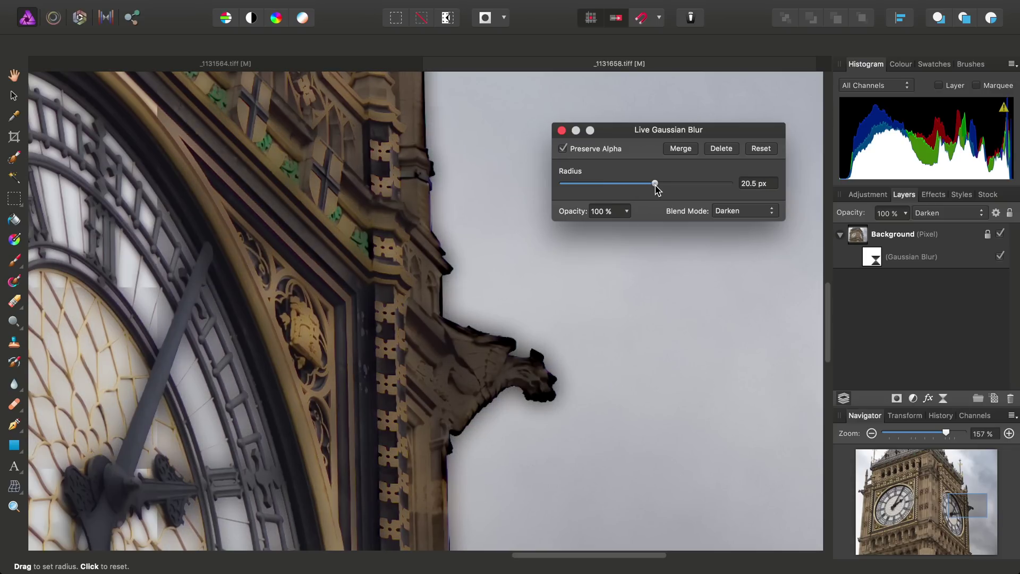
{"action": "scroll", "coordinate": [553, 401], "scroll_direction": "up", "scroll_amount": 6}
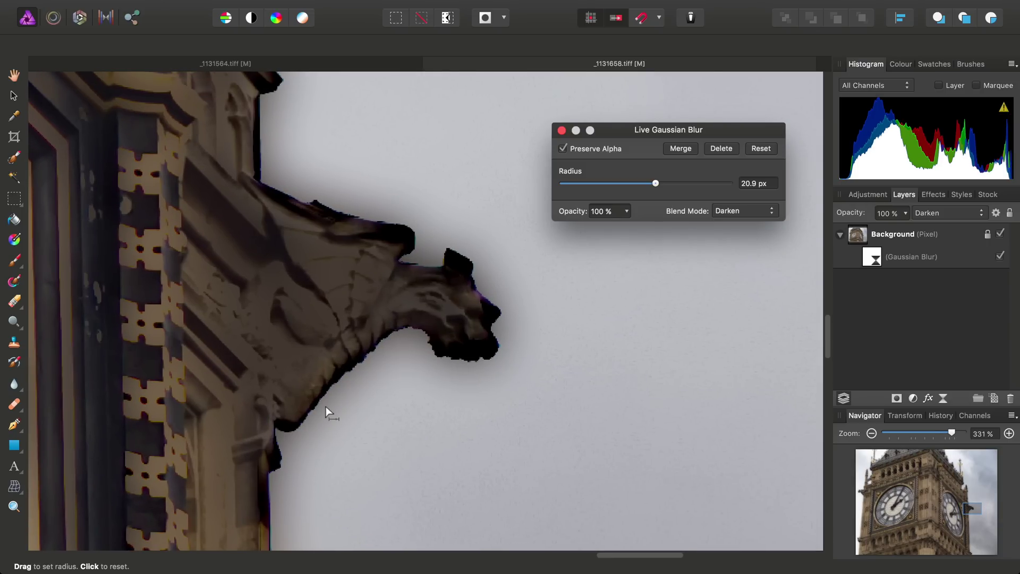
{"action": "scroll", "coordinate": [467, 460], "scroll_direction": "left", "scroll_amount": 3}
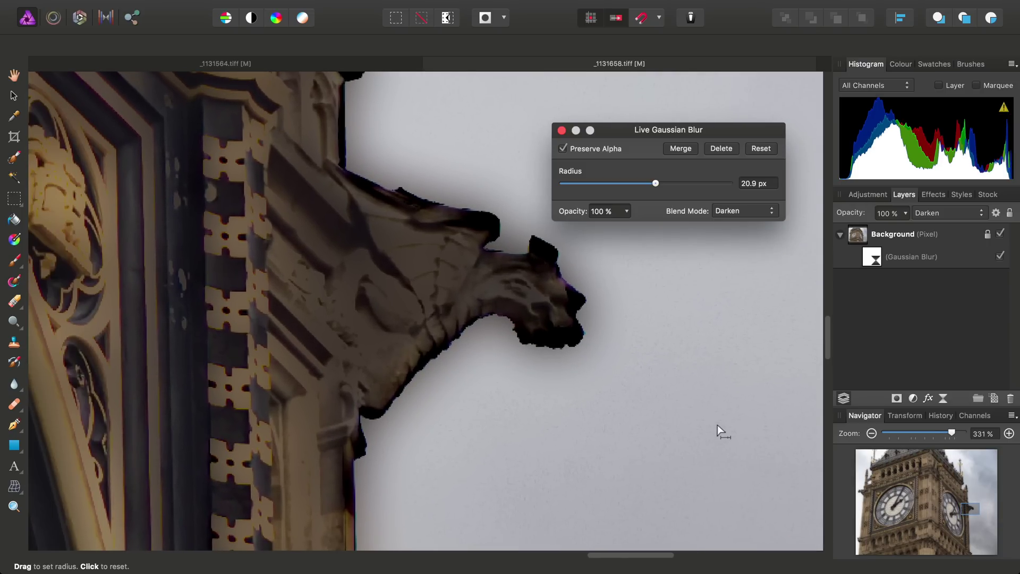
Select the Gaussian Blur filter layer and invert its mask to hide the blur
{"action": "left_click", "coordinate": [561, 131]}
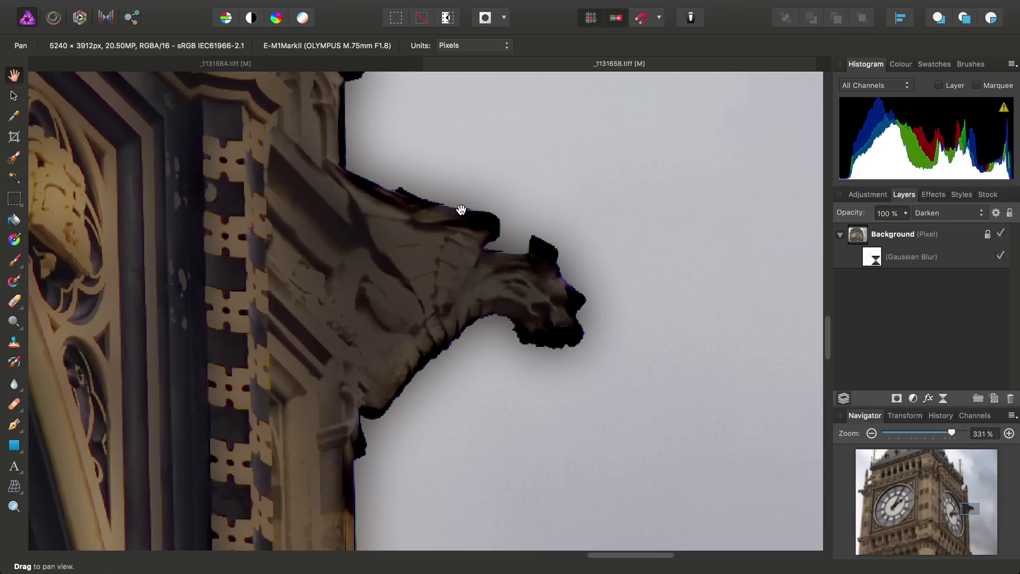
{"action": "left_click", "coordinate": [871, 259]}
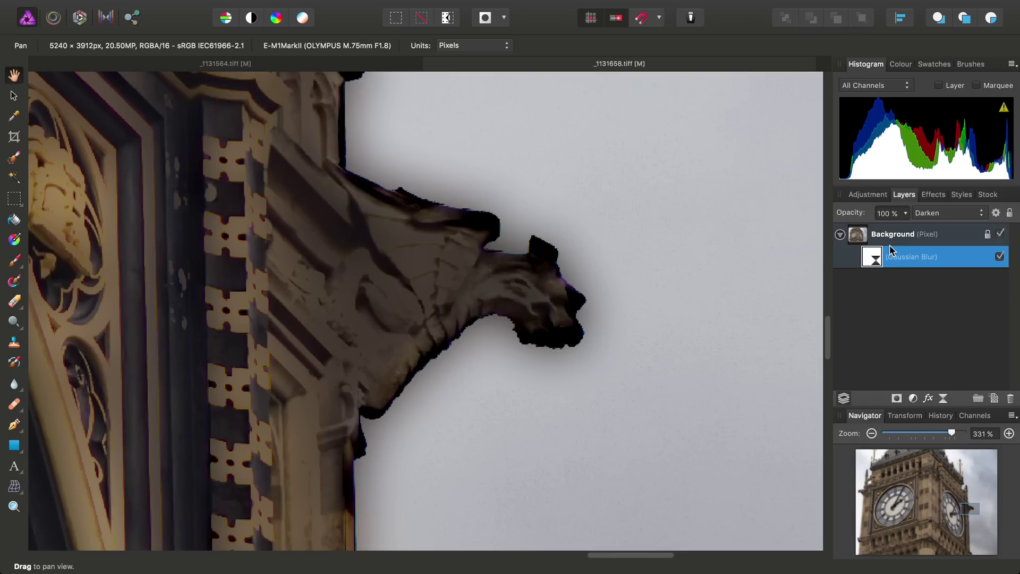
{"action": "mouse_move", "coordinate": [353, 5]}
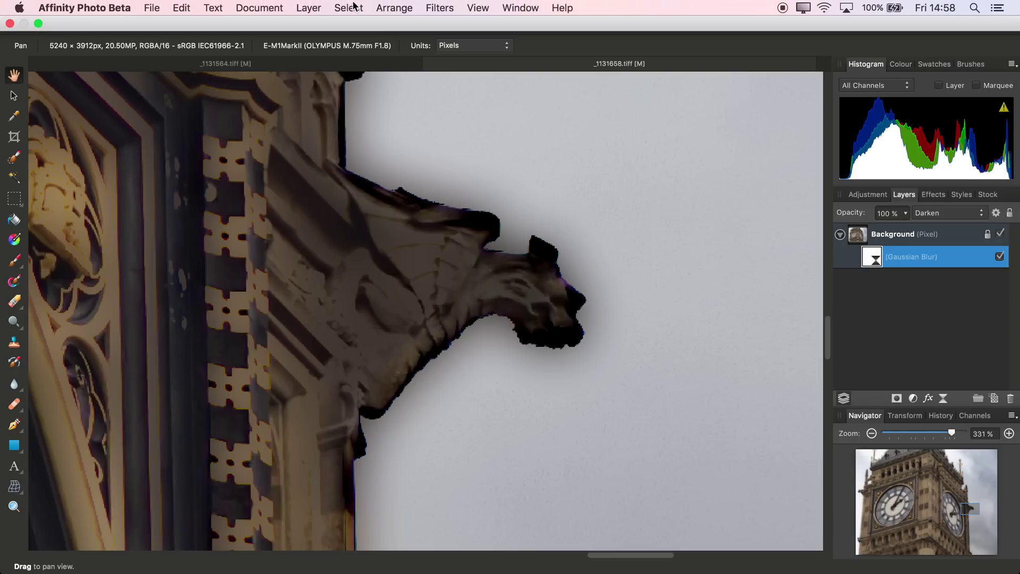
{"action": "left_click", "coordinate": [308, 7]}
{"action": "left_click", "coordinate": [311, 39]}
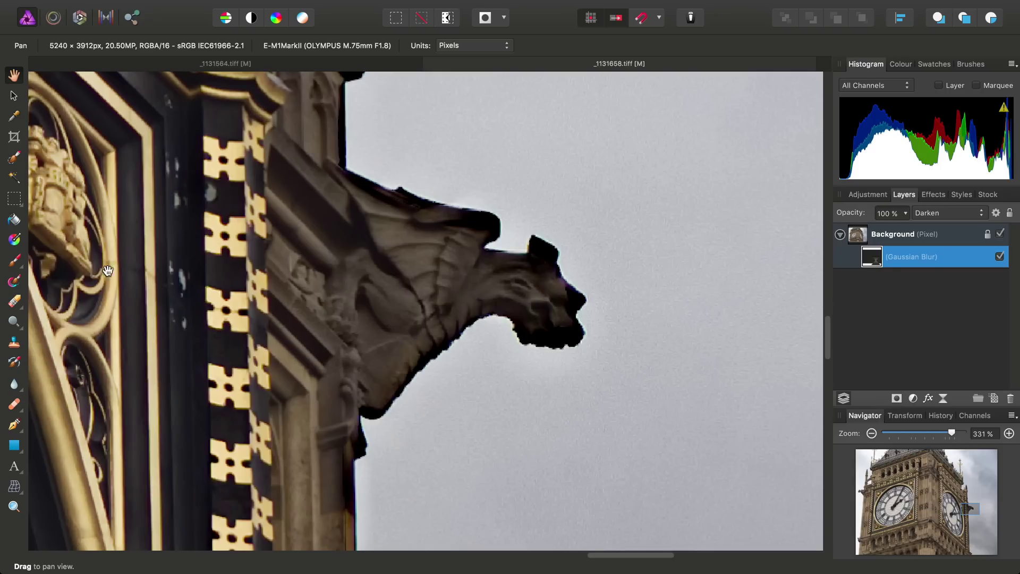
Set up the Paint Brush with 0% hardness, 110 px width, and black as the colour
{"action": "left_click", "coordinate": [14, 259]}
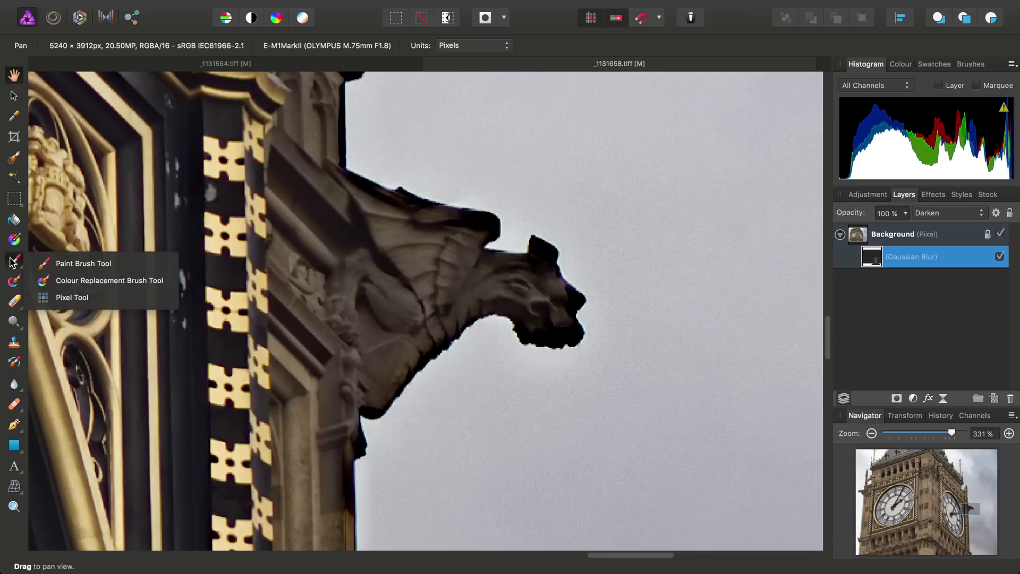
{"action": "left_click", "coordinate": [65, 264]}
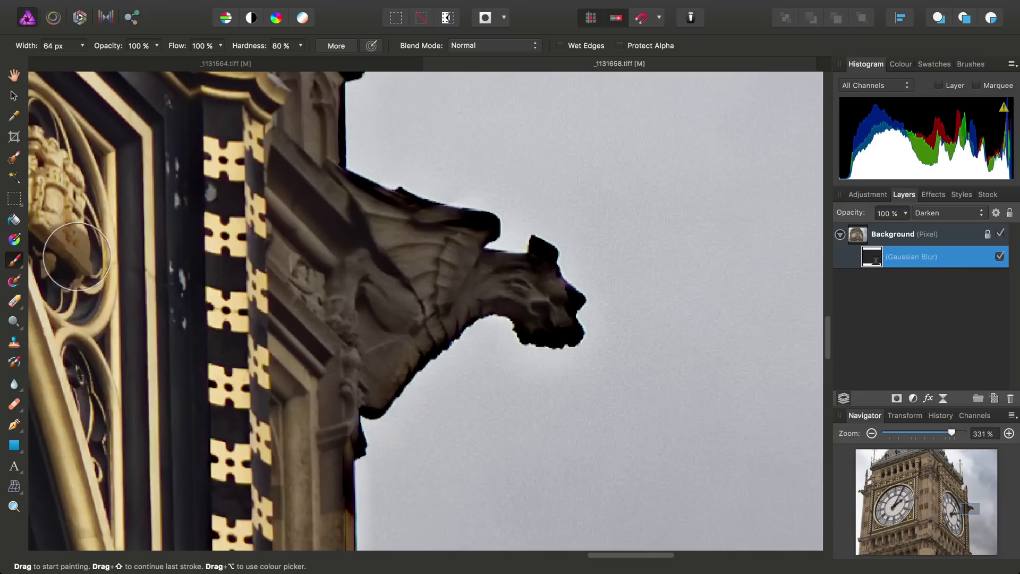
{"action": "left_click", "coordinate": [299, 46]}
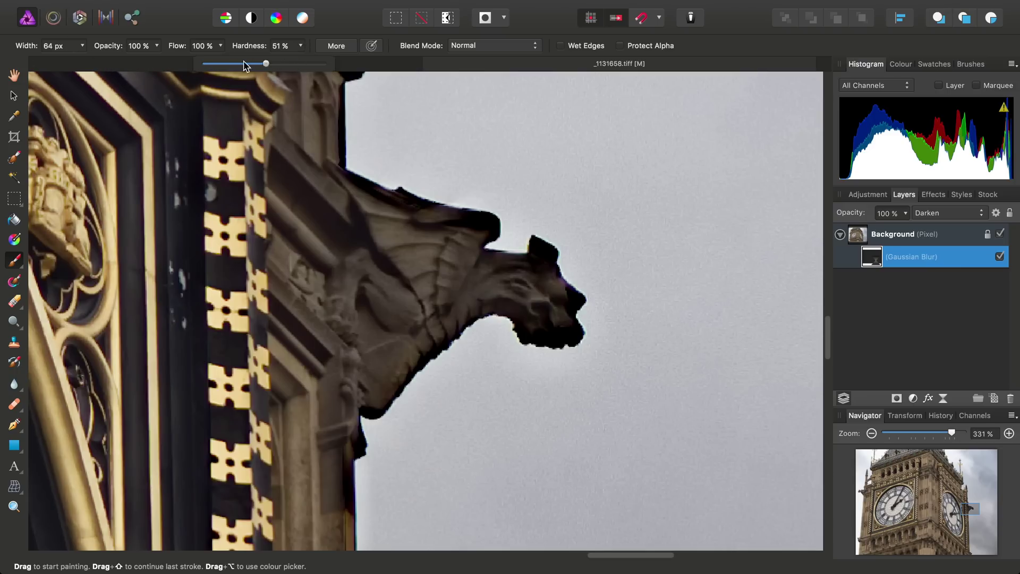
{"action": "left_click_drag", "start_coordinate": [282, 62], "coordinate": [186, 62]}
{"action": "left_click", "coordinate": [83, 46]}
{"action": "left_click_drag", "start_coordinate": [80, 63], "coordinate": [93, 66]}
{"action": "mouse_move", "coordinate": [539, 225]}
{"action": "left_mouse_down"}
{"action": "mouse_move", "coordinate": [574, 265]}
{"action": "mouse_move", "coordinate": [552, 268]}
{"action": "mouse_move", "coordinate": [582, 272]}
{"action": "mouse_move", "coordinate": [553, 266]}
{"action": "left_mouse_up"}
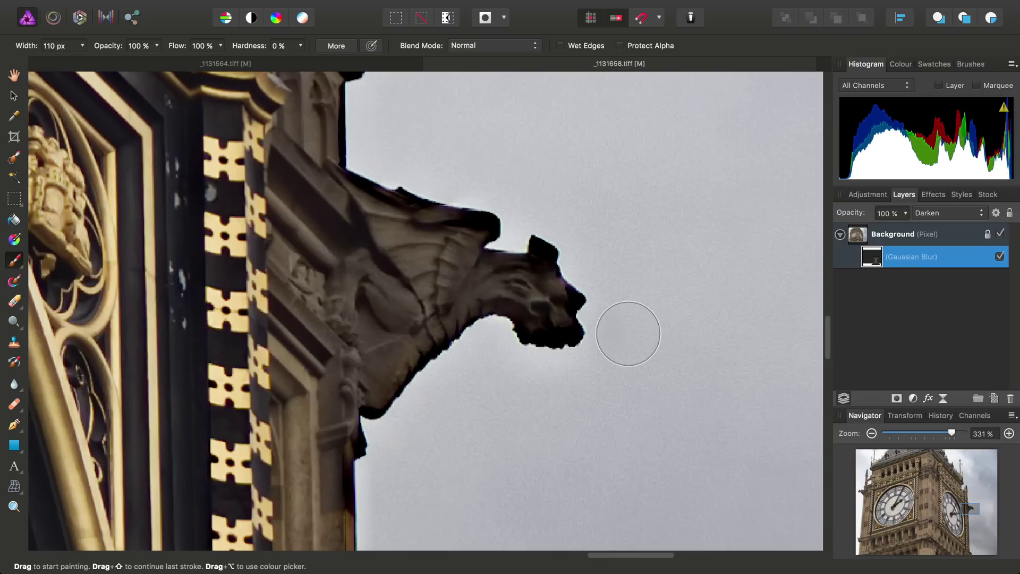
{"action": "left_click", "coordinate": [892, 65]}
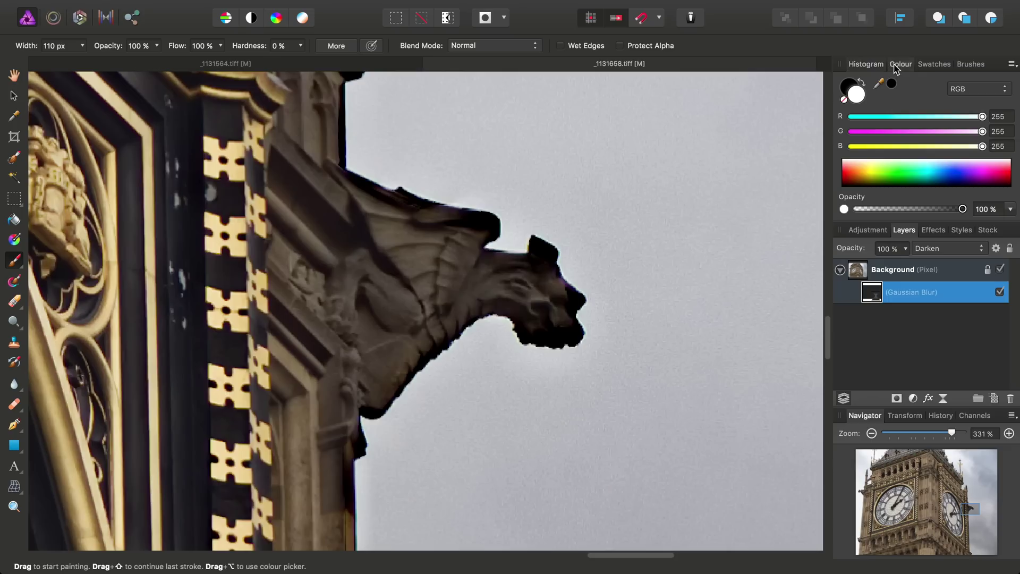
{"action": "left_click", "coordinate": [850, 86]}
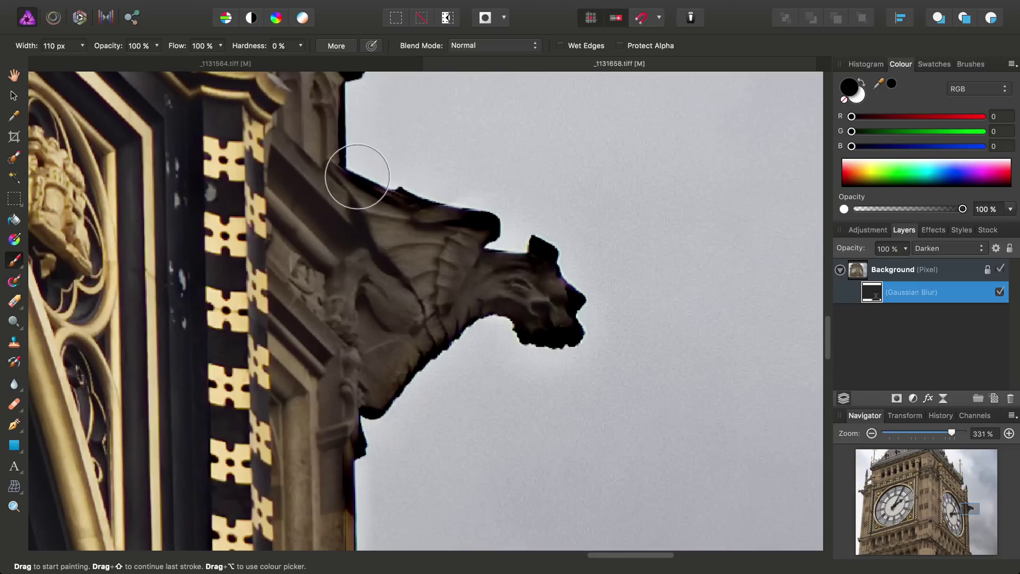
Paint white into the blur mask along the gargoyle's back and down the column edge
{"action": "key", "text": "x"}
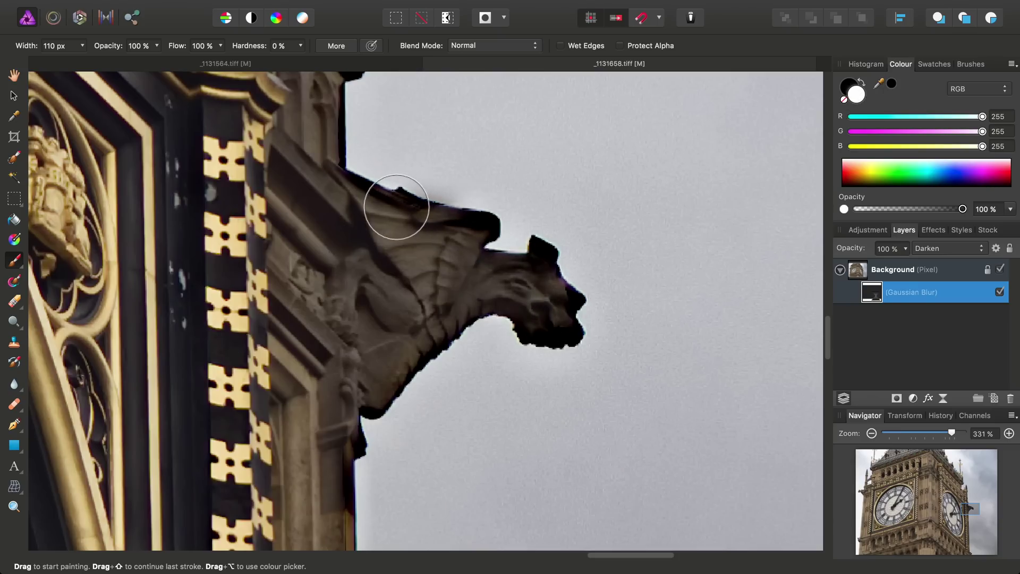
{"action": "mouse_move", "coordinate": [396, 206]}
{"action": "left_mouse_down"}
{"action": "mouse_move", "coordinate": [374, 197]}
{"action": "mouse_move", "coordinate": [513, 239]}
{"action": "mouse_move", "coordinate": [465, 230]}
{"action": "mouse_move", "coordinate": [531, 254]}
{"action": "mouse_move", "coordinate": [566, 287]}
{"action": "mouse_move", "coordinate": [576, 315]}
{"action": "mouse_move", "coordinate": [546, 334]}
{"action": "mouse_move", "coordinate": [570, 344]}
{"action": "mouse_move", "coordinate": [500, 313]}
{"action": "mouse_move", "coordinate": [472, 325]}
{"action": "mouse_move", "coordinate": [391, 403]}
{"action": "left_mouse_up"}
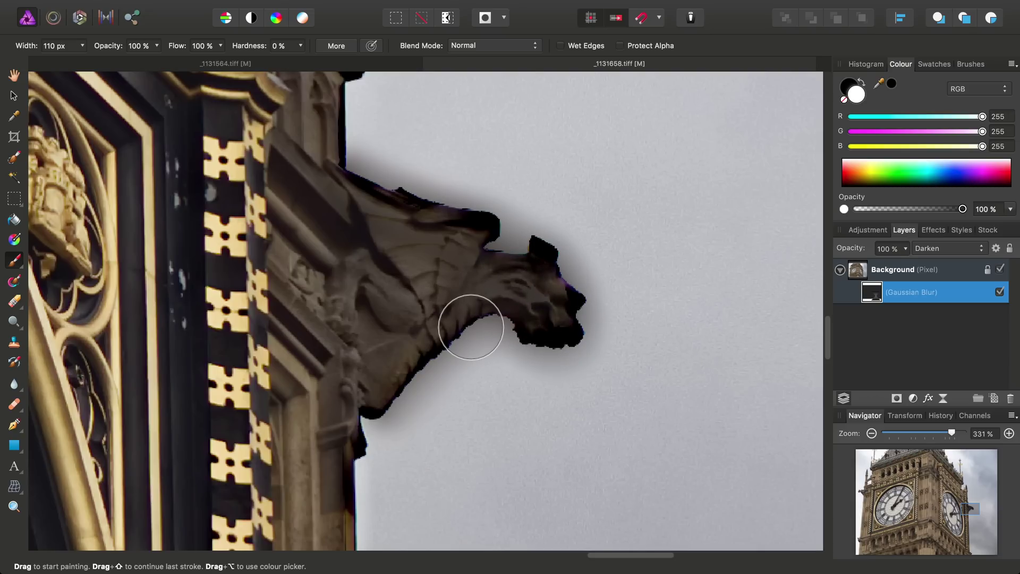
{"action": "scroll", "coordinate": [470, 326], "scroll_direction": "down", "scroll_amount": 5}
{"action": "left_click_drag", "start_coordinate": [326, 315], "coordinate": [344, 432]}
{"action": "left_click_drag", "start_coordinate": [338, 303], "coordinate": [335, 478]}
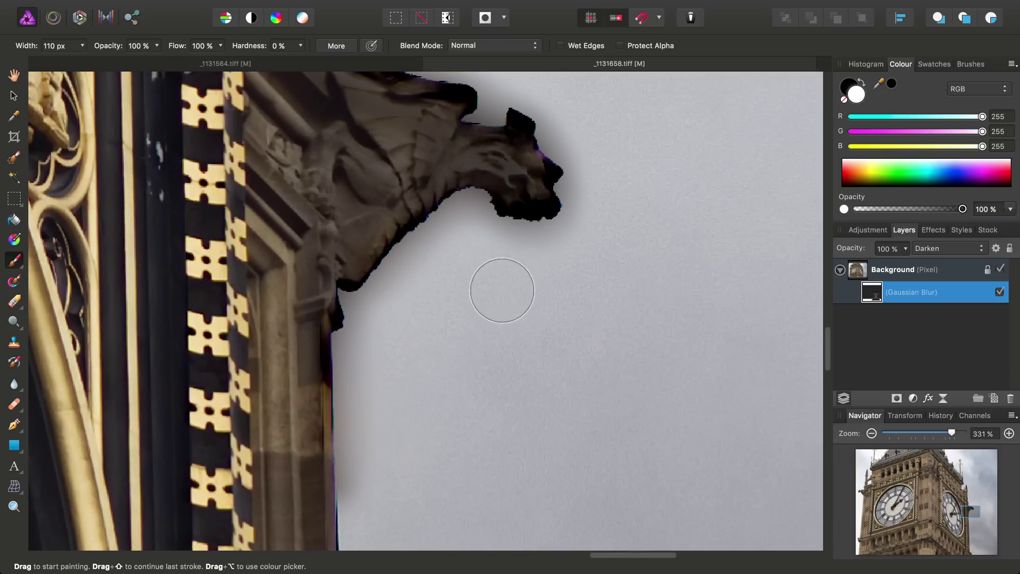
{"action": "scroll", "coordinate": [504, 290], "scroll_direction": "up", "scroll_amount": 4}
{"action": "scroll", "coordinate": [510, 387], "scroll_direction": "down", "scroll_amount": 1}
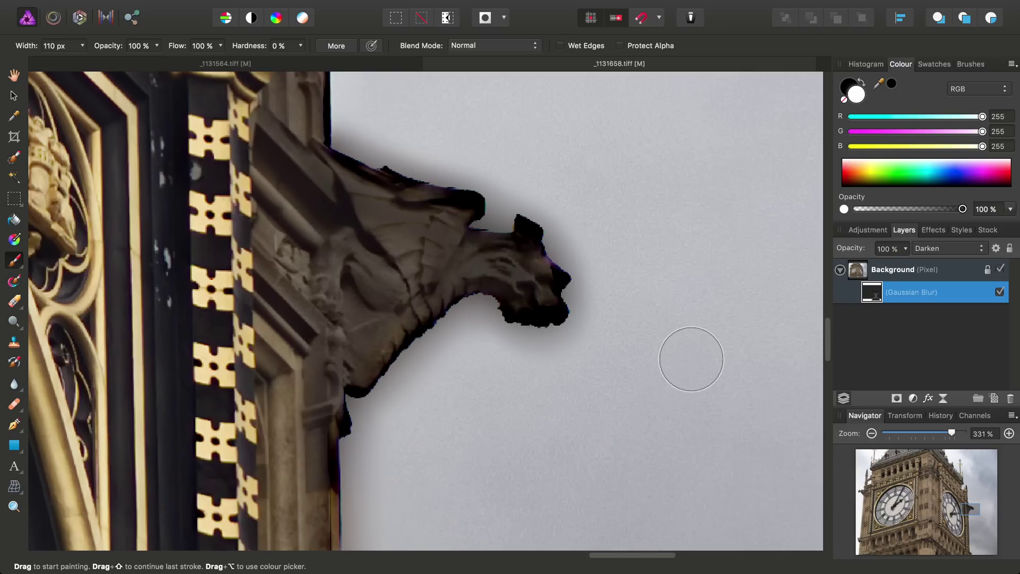
Reopen the Gaussian Blur settings and trial lower opacity values, down to 0%
{"action": "double_click", "coordinate": [869, 297]}
{"action": "left_click_drag", "start_coordinate": [722, 459], "coordinate": [738, 208]}
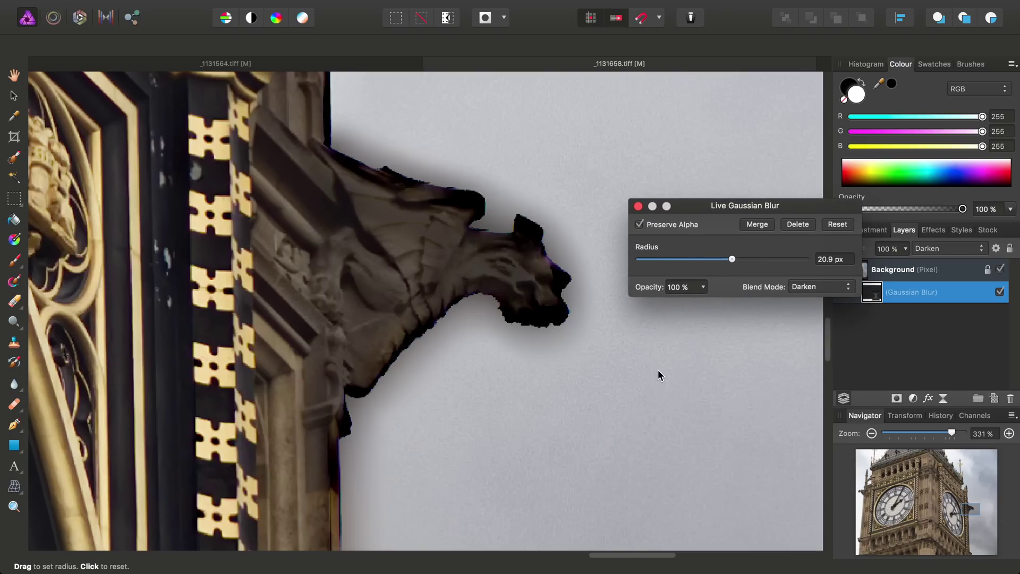
{"action": "left_click", "coordinate": [706, 291]}
{"action": "left_click_drag", "start_coordinate": [699, 304], "coordinate": [568, 303]}
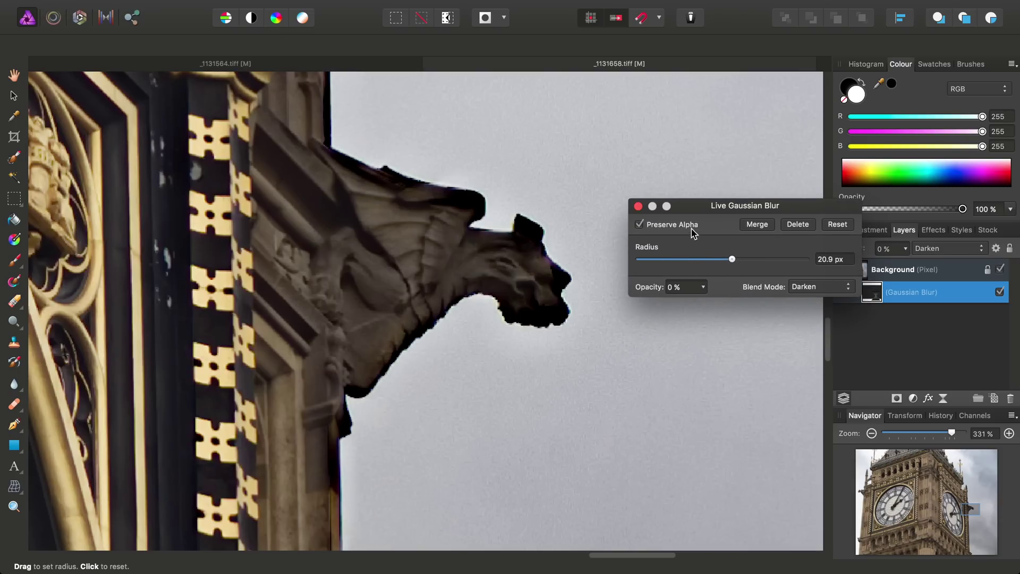
{"action": "left_click_drag", "start_coordinate": [700, 210], "coordinate": [832, 182]}
Fine-tune the Darken blur opacity to 40% while viewing the gargoyle's head close up
{"action": "scroll", "coordinate": [510, 314], "scroll_direction": "up", "scroll_amount": 5}
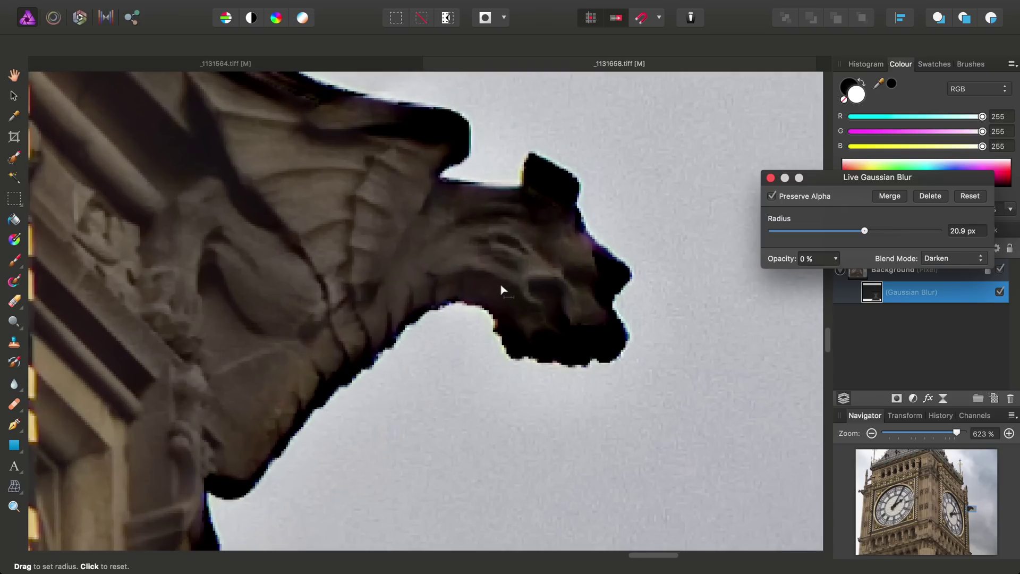
{"action": "left_click_drag", "start_coordinate": [494, 309], "coordinate": [484, 378]}
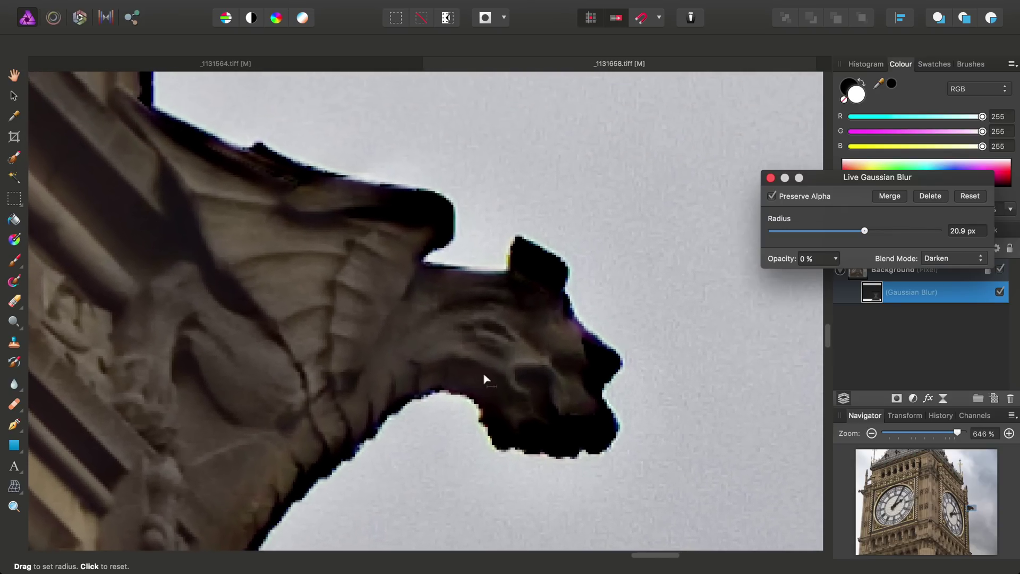
{"action": "left_click", "coordinate": [835, 260]}
{"action": "mouse_move", "coordinate": [843, 275]}
{"action": "left_mouse_down"}
{"action": "mouse_move", "coordinate": [915, 282]}
{"action": "mouse_move", "coordinate": [827, 282]}
{"action": "mouse_move", "coordinate": [843, 283]}
{"action": "left_mouse_up"}
{"action": "scroll", "coordinate": [502, 325], "scroll_direction": "down", "scroll_amount": 5}
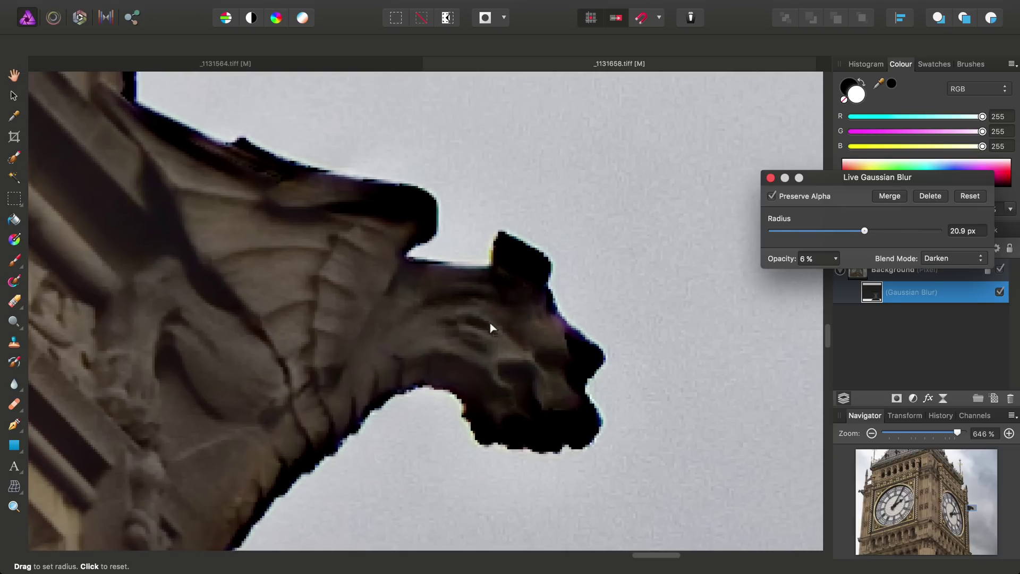
{"action": "scroll", "coordinate": [478, 330], "scroll_direction": "down", "scroll_amount": 1}
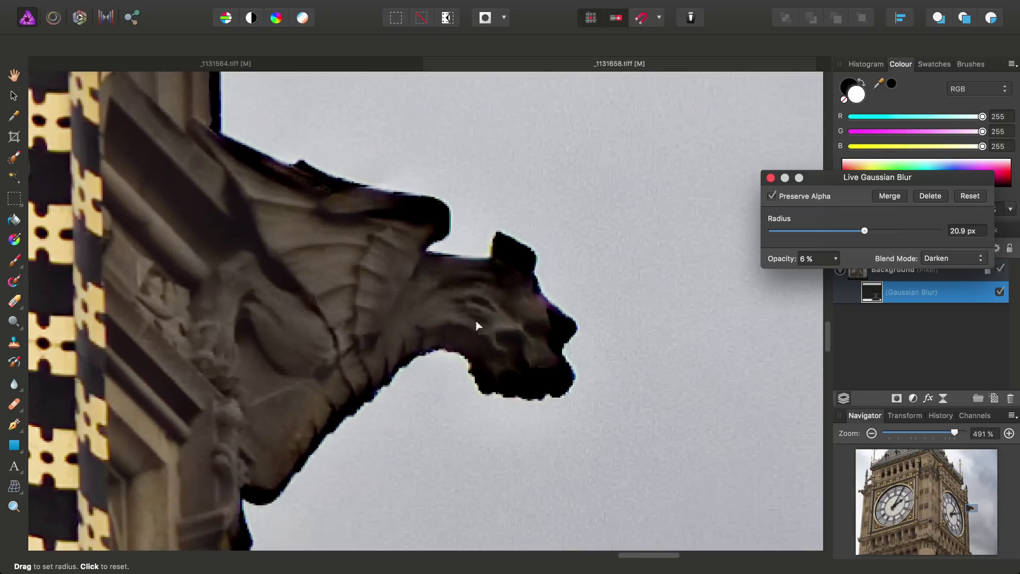
{"action": "left_click_drag", "start_coordinate": [831, 263], "coordinate": [866, 287]}
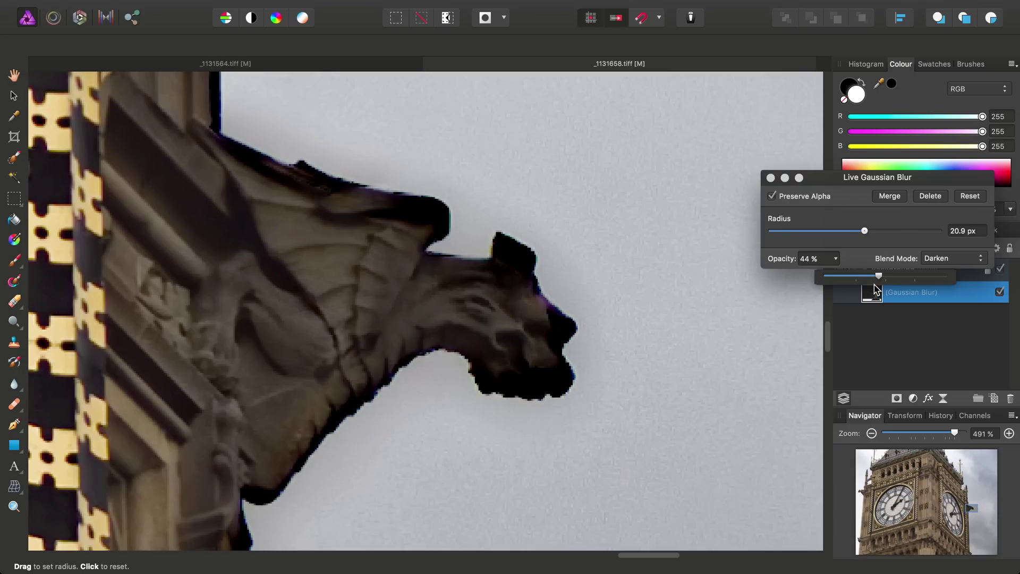
{"action": "left_click_drag", "start_coordinate": [877, 289], "coordinate": [868, 291]}
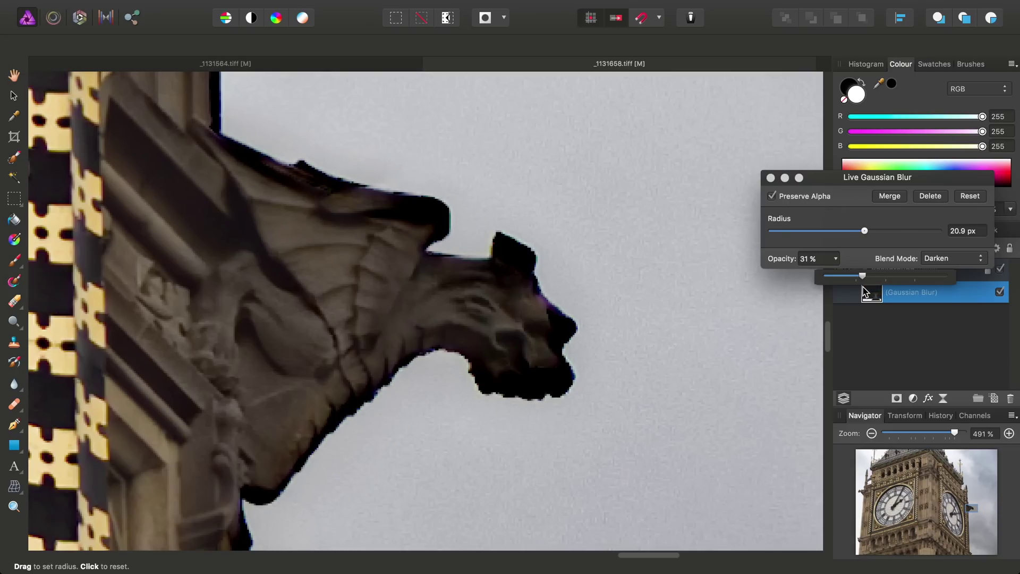
{"action": "mouse_move", "coordinate": [871, 287]}
{"action": "left_mouse_down"}
{"action": "mouse_move", "coordinate": [943, 290]}
{"action": "mouse_move", "coordinate": [864, 286]}
{"action": "mouse_move", "coordinate": [888, 287]}
{"action": "mouse_move", "coordinate": [873, 281]}
{"action": "left_mouse_up"}
{"action": "left_click", "coordinate": [771, 178]}
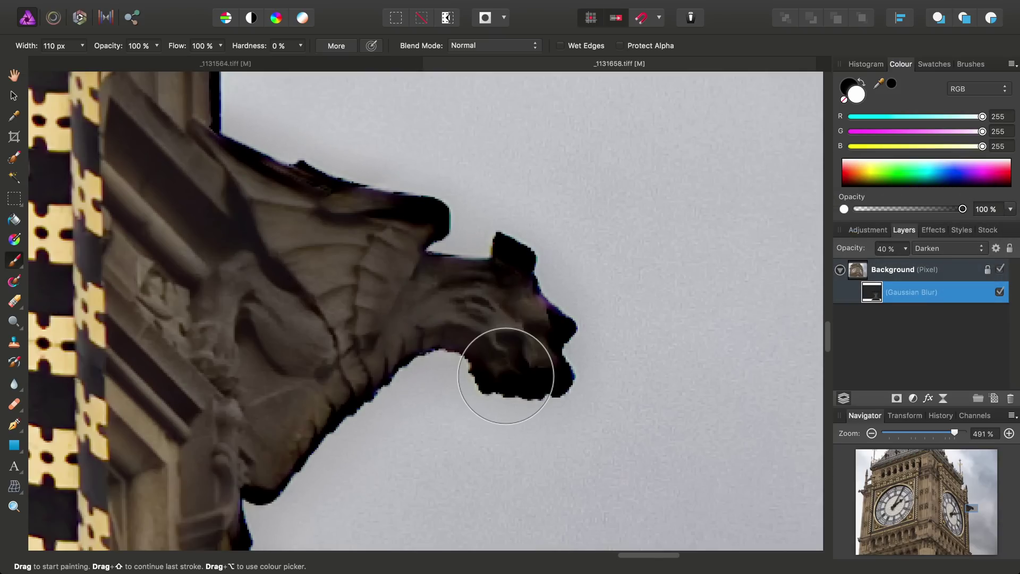
{"action": "left_click", "coordinate": [14, 79]}
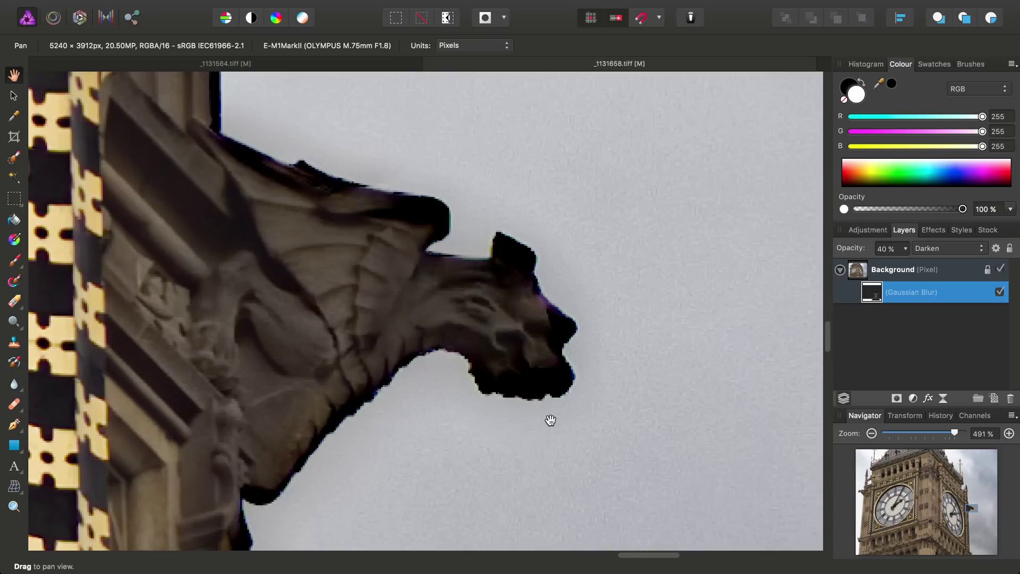
{"action": "left_click", "coordinate": [1000, 292]}
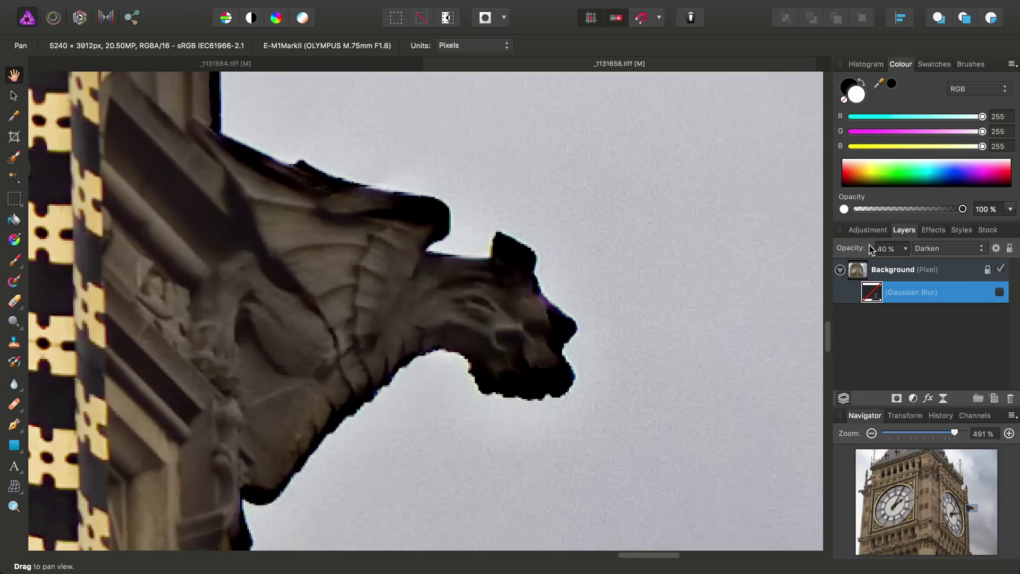
{"action": "left_click_drag", "start_coordinate": [479, 267], "coordinate": [539, 264]}
{"action": "scroll", "coordinate": [421, 334], "scroll_direction": "down", "scroll_amount": 10}
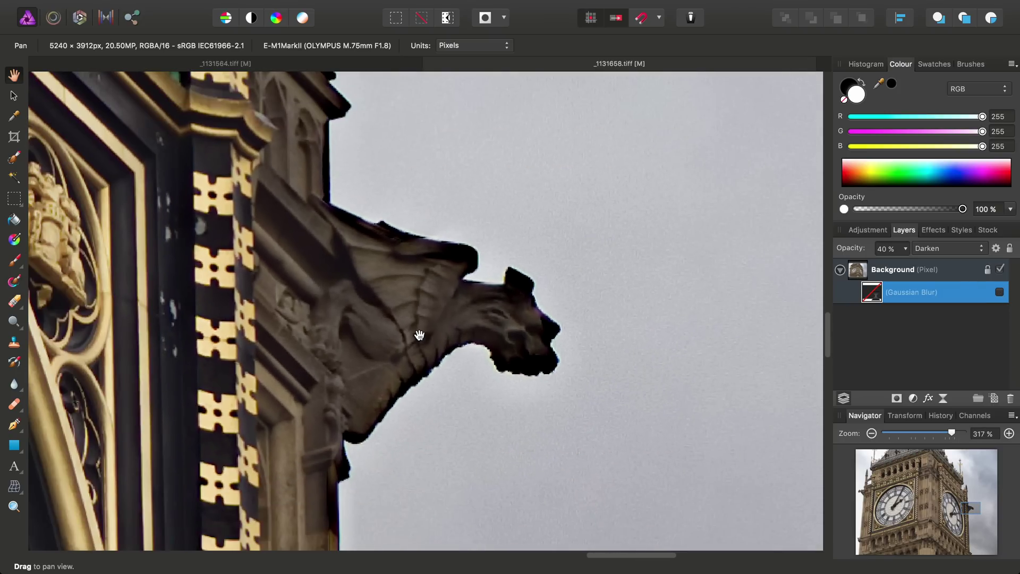
{"action": "scroll", "coordinate": [467, 373], "scroll_direction": "down", "scroll_amount": 4}
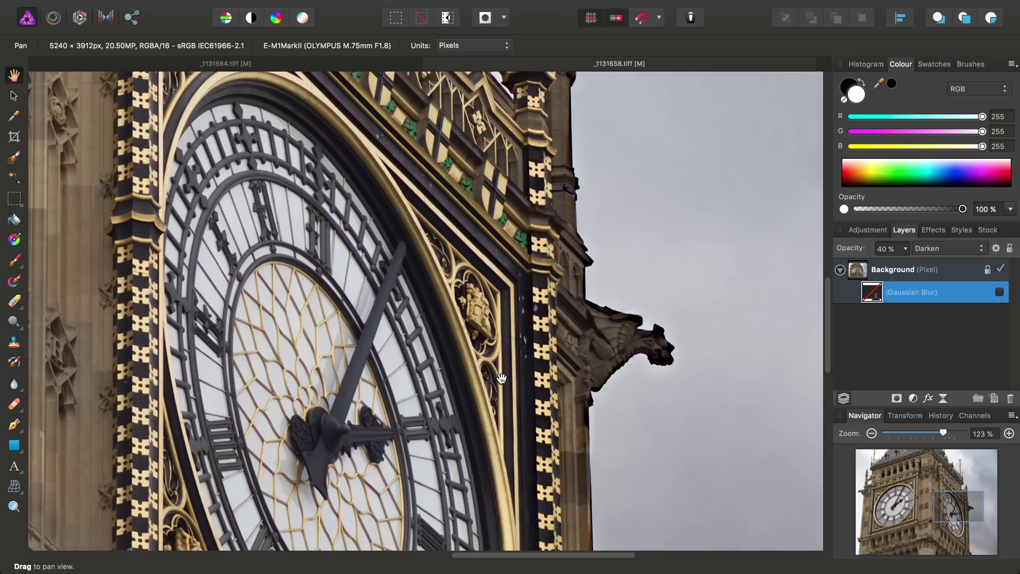
{"action": "left_click_drag", "start_coordinate": [495, 379], "coordinate": [617, 348]}
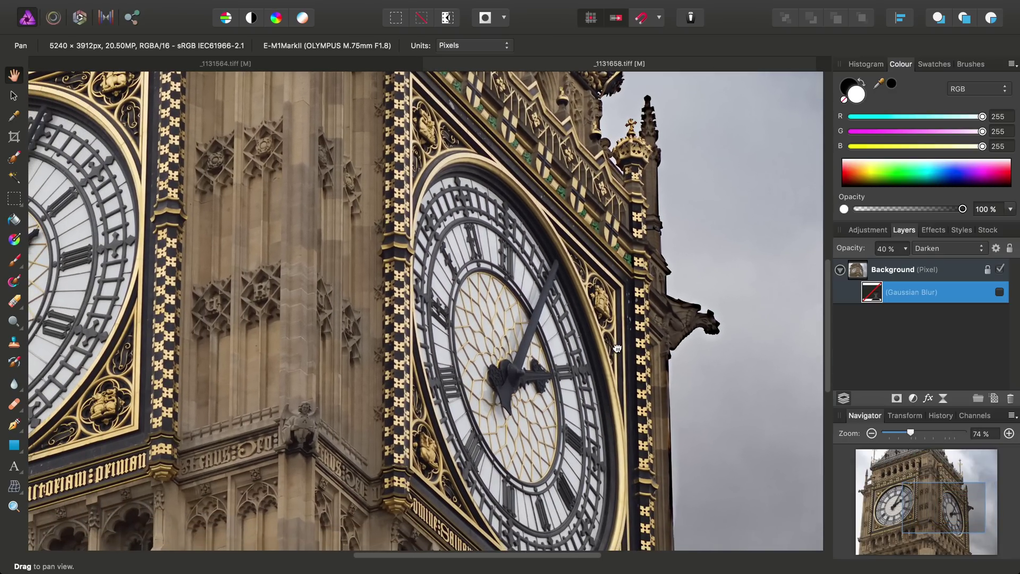
{"action": "left_click", "coordinate": [1000, 294]}
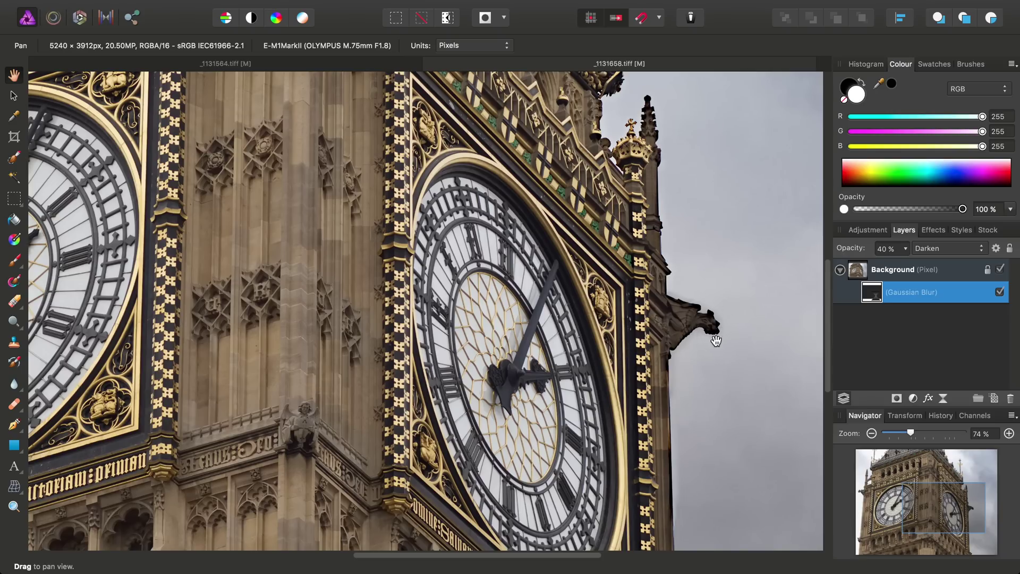
{"action": "scroll", "coordinate": [546, 296], "scroll_direction": "up", "scroll_amount": 3}
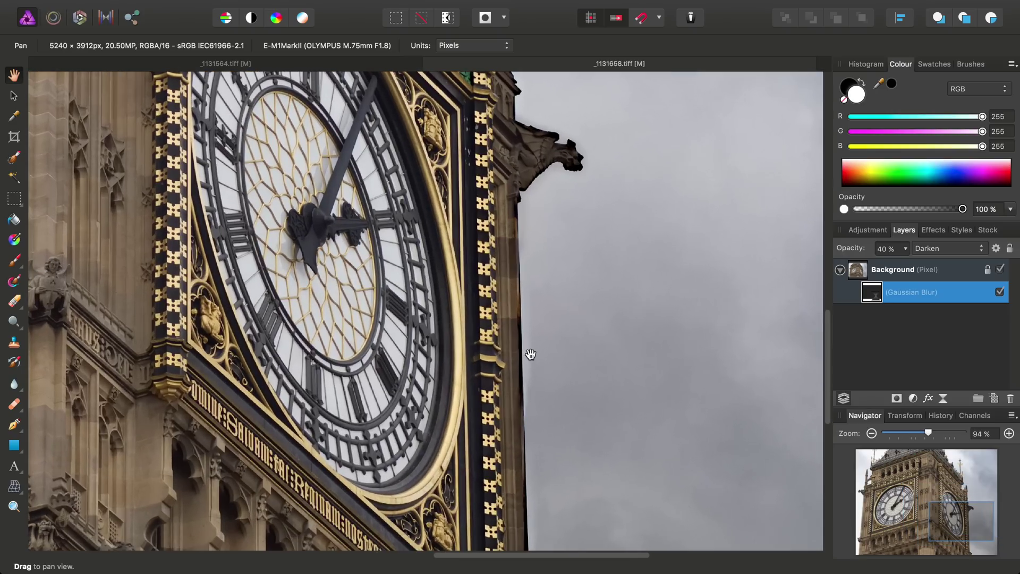
{"action": "scroll", "coordinate": [530, 355], "scroll_direction": "up", "scroll_amount": 5}
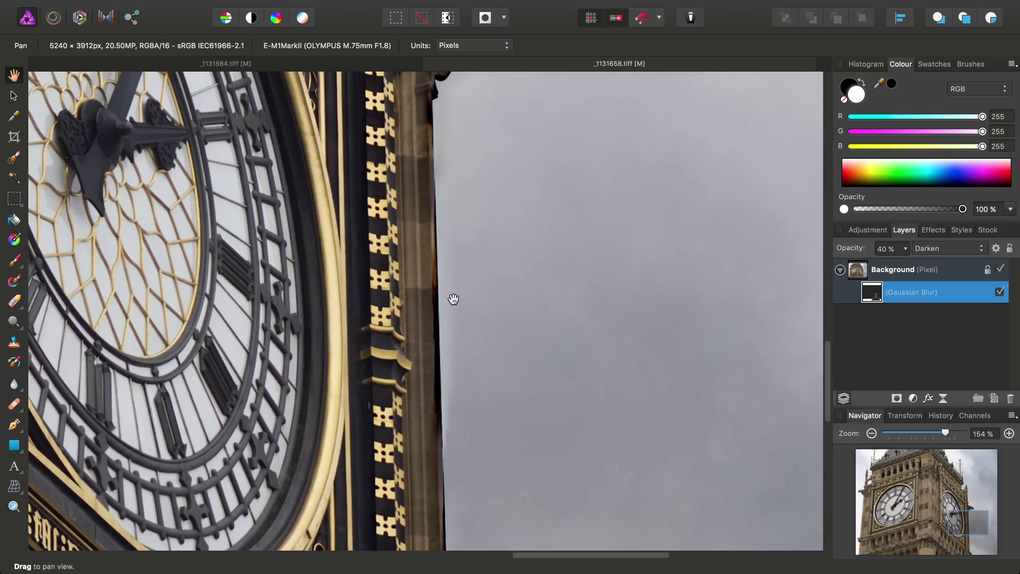
{"action": "scroll", "coordinate": [560, 316], "scroll_direction": "right", "scroll_amount": 2}
{"action": "scroll", "coordinate": [560, 316], "scroll_direction": "down", "scroll_amount": 1}
Paint the Gaussian Blur mask down Big Ben's edge against the sky
{"action": "left_click", "coordinate": [14, 261]}
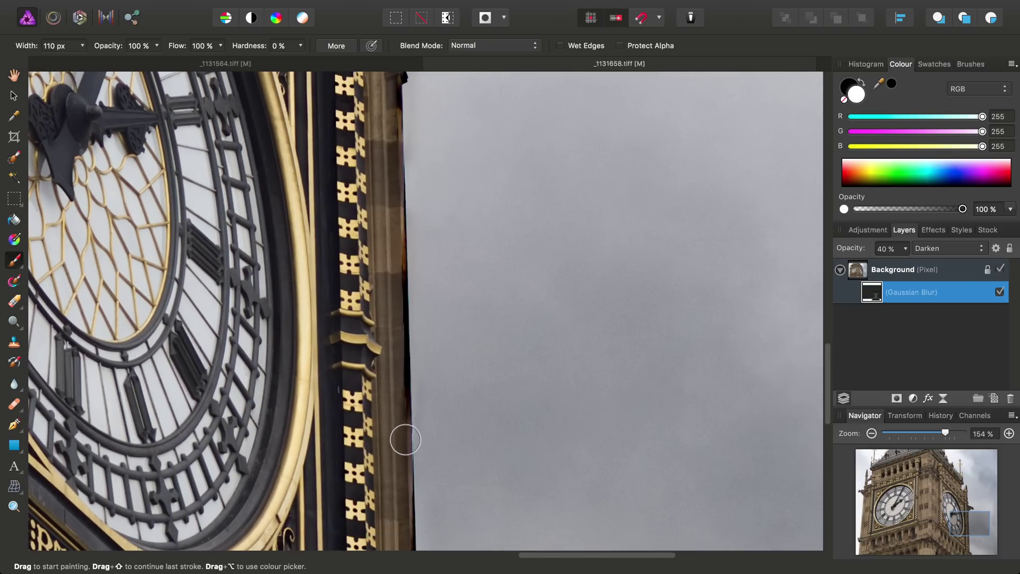
{"action": "scroll", "coordinate": [540, 324], "scroll_direction": "down", "scroll_amount": 1}
{"action": "scroll", "coordinate": [541, 324], "scroll_direction": "down", "scroll_amount": 5}
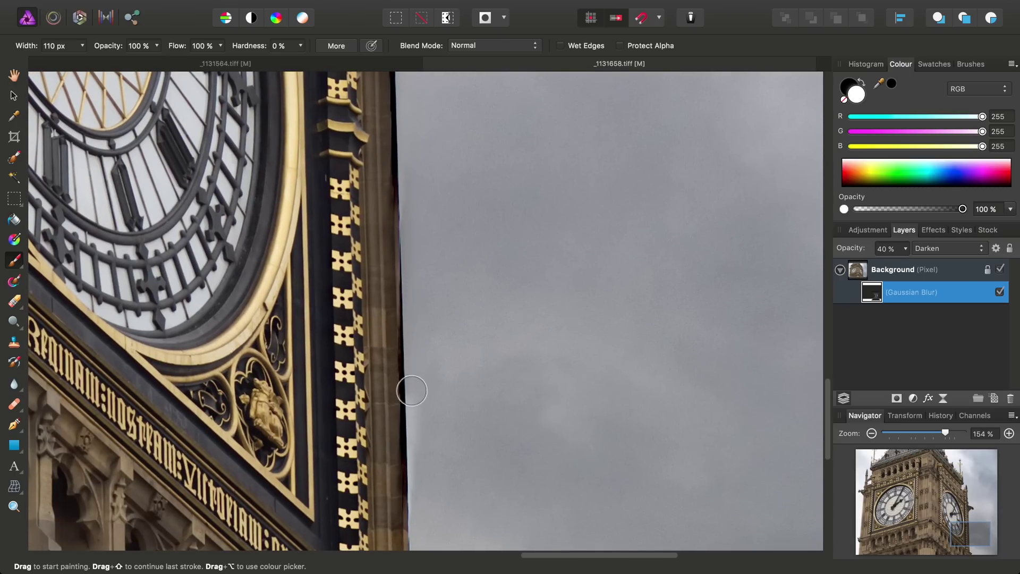
{"action": "scroll", "coordinate": [467, 340], "scroll_direction": "down", "scroll_amount": 2}
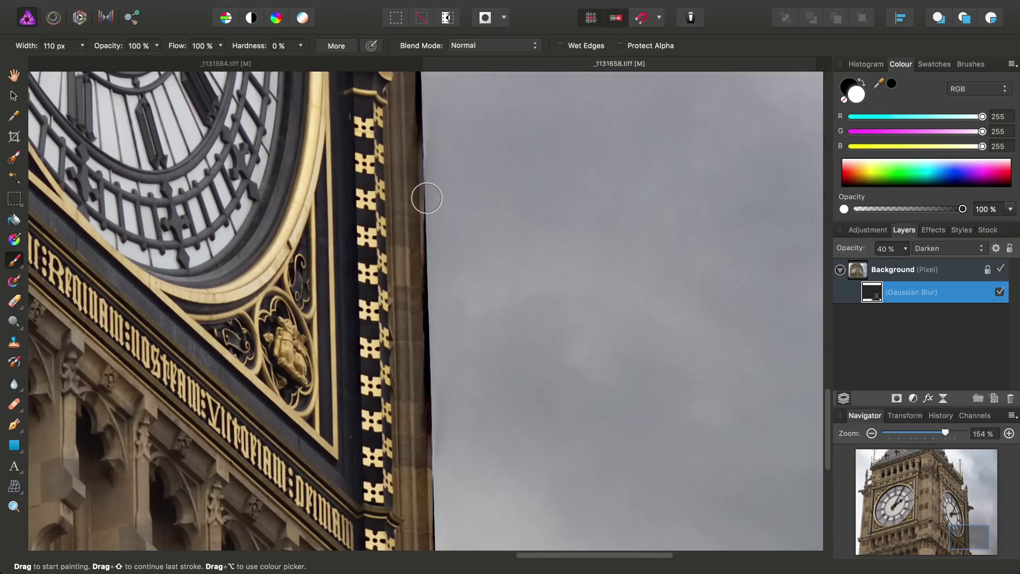
{"action": "scroll", "coordinate": [528, 261], "scroll_direction": "up", "scroll_amount": 5}
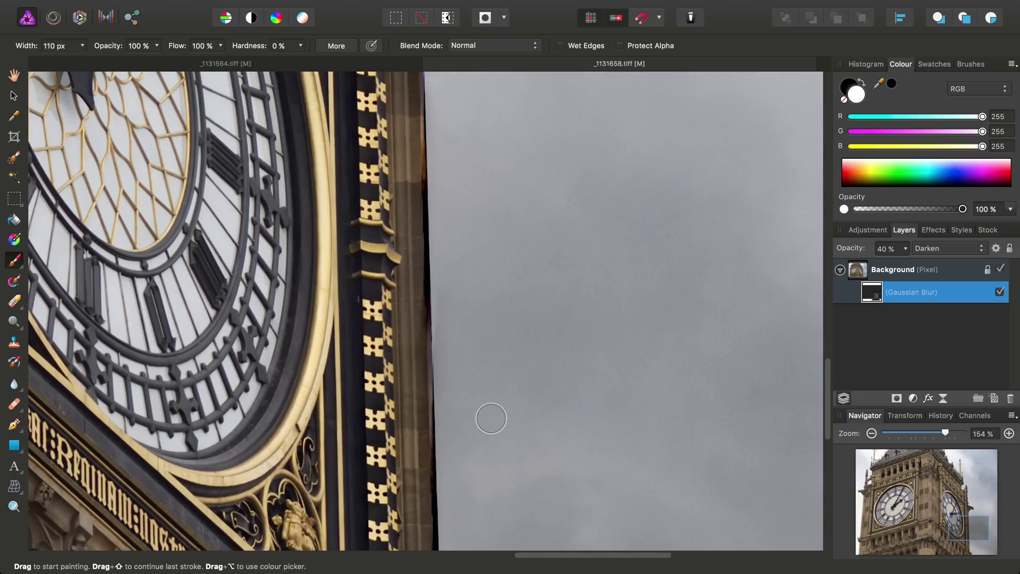
{"action": "scroll", "coordinate": [483, 337], "scroll_direction": "down", "scroll_amount": 10}
{"action": "mouse_move", "coordinate": [432, 225]}
{"action": "left_mouse_down"}
{"action": "mouse_move", "coordinate": [439, 409]}
{"action": "mouse_move", "coordinate": [468, 431]}
{"action": "mouse_move", "coordinate": [471, 463]}
{"action": "mouse_move", "coordinate": [501, 464]}
{"action": "left_mouse_up"}
{"action": "scroll", "coordinate": [637, 337], "scroll_direction": "up", "scroll_amount": 2}
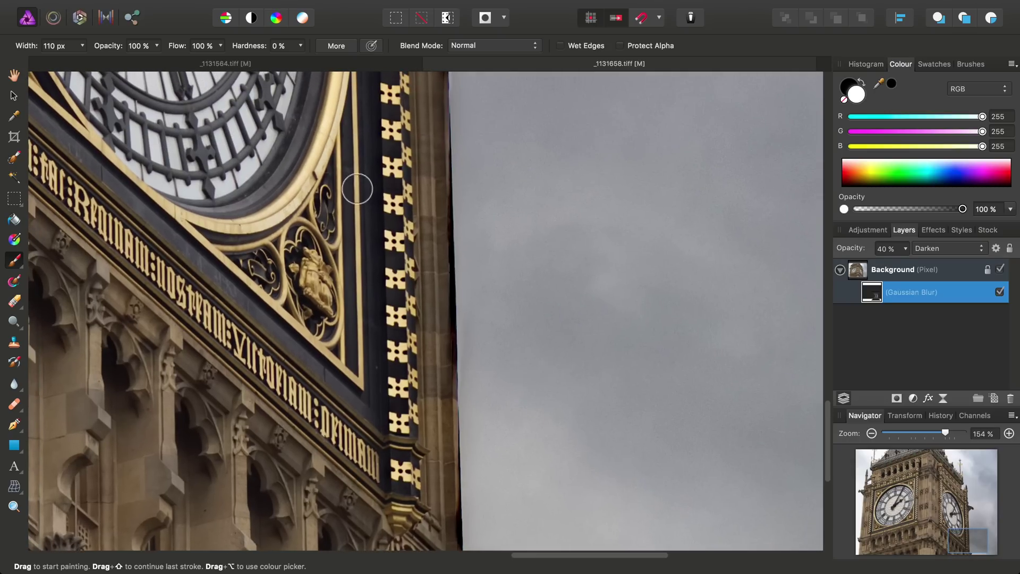
Pan across the clock face, the gargoyle and the tower edge below it
{"action": "key", "text": "h"}
{"action": "left_click_drag", "start_coordinate": [628, 177], "coordinate": [612, 372]}
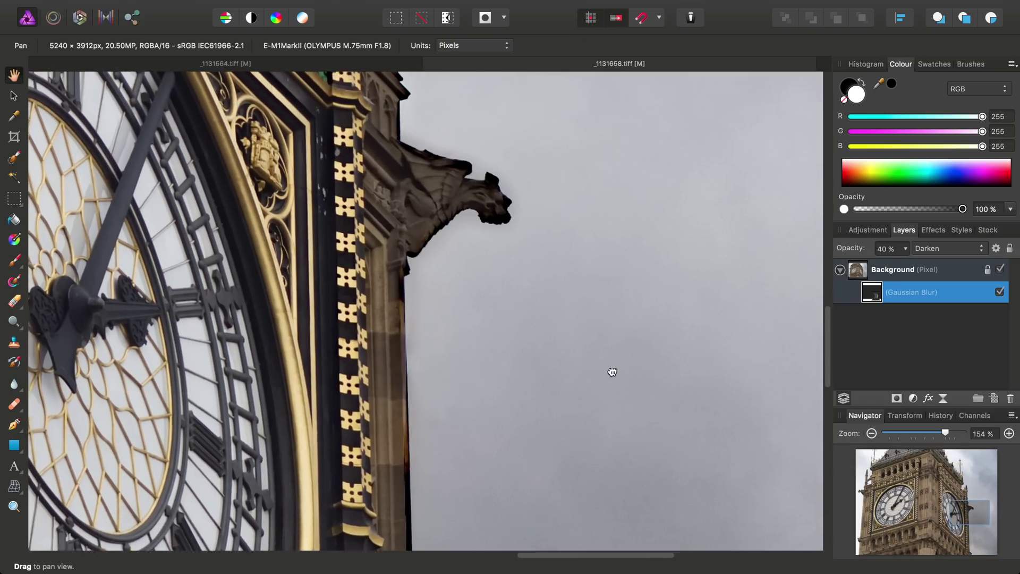
{"action": "scroll", "coordinate": [612, 371], "scroll_direction": "up", "scroll_amount": 5}
{"action": "scroll", "coordinate": [538, 349], "scroll_direction": "down", "scroll_amount": 3}
{"action": "scroll", "coordinate": [478, 361], "scroll_direction": "right", "scroll_amount": 2}
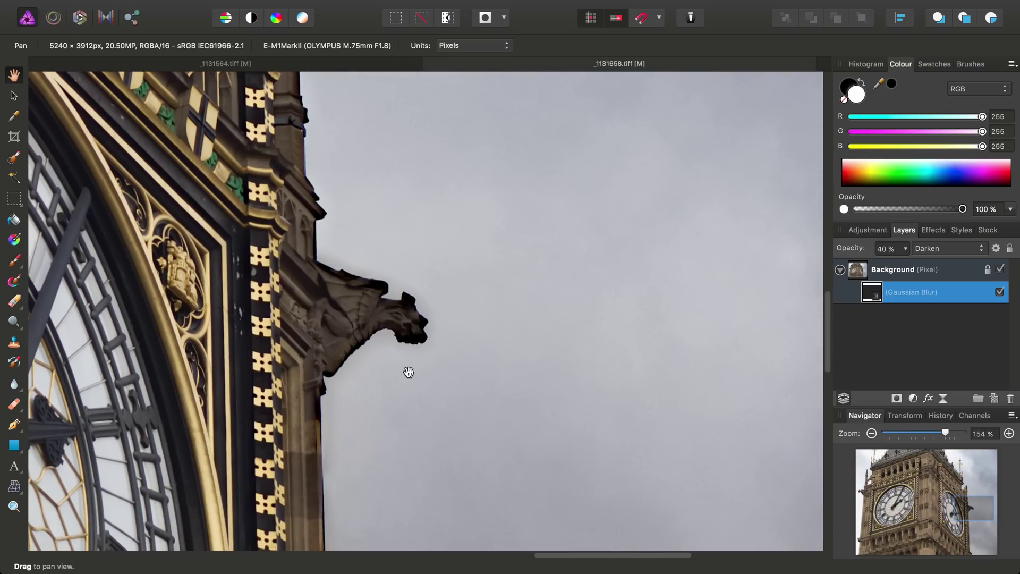
{"action": "left_click_drag", "start_coordinate": [356, 443], "coordinate": [341, 150]}
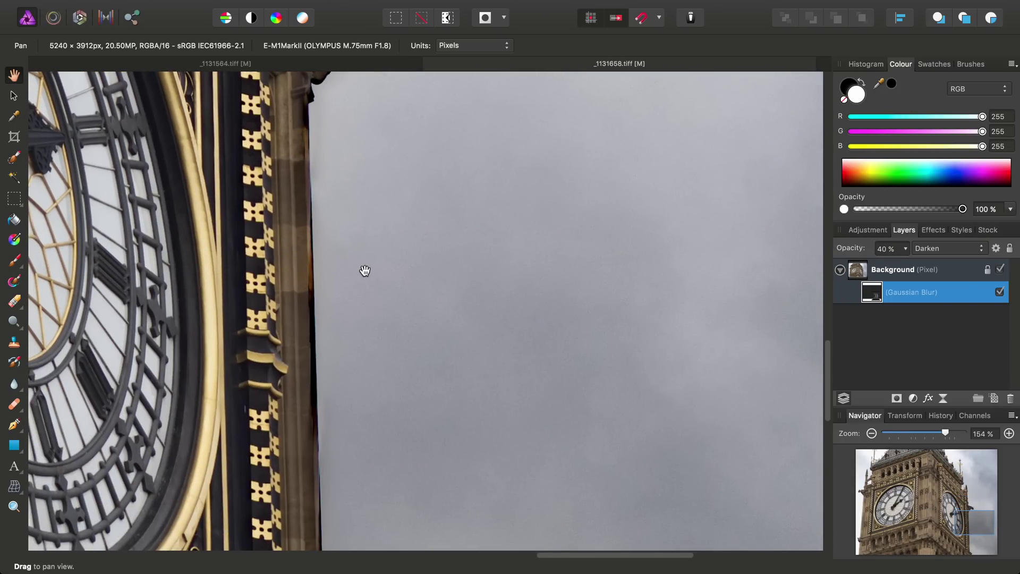
{"action": "left_click_drag", "start_coordinate": [365, 271], "coordinate": [496, 385]}
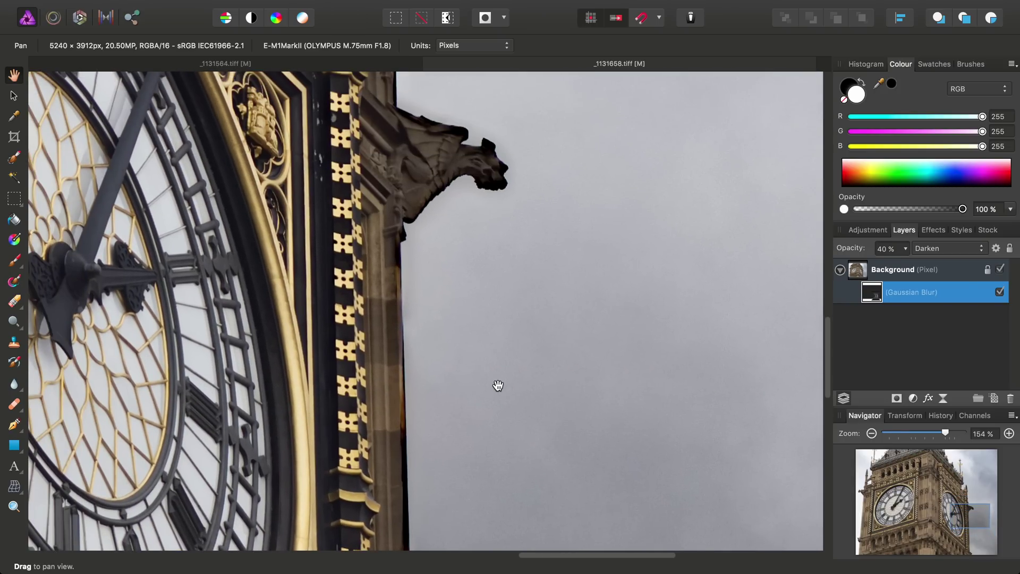
Lower the Gaussian Blur layer's opacity to 36% and close its settings
{"action": "left_click", "coordinate": [874, 297]}
{"action": "left_click_drag", "start_coordinate": [741, 452], "coordinate": [741, 191]}
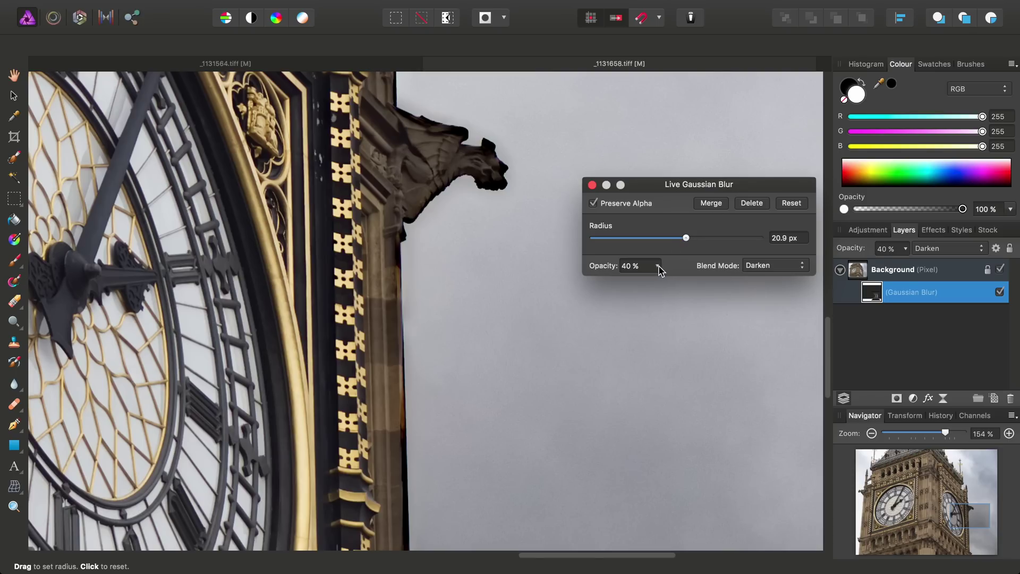
{"action": "left_click_drag", "start_coordinate": [659, 266], "coordinate": [651, 290]}
{"action": "left_click", "coordinate": [591, 184]}
Pan the view to bring the gargoyle and clock face into view
{"action": "key", "text": "h"}
{"action": "left_click_drag", "start_coordinate": [615, 323], "coordinate": [600, 373]}
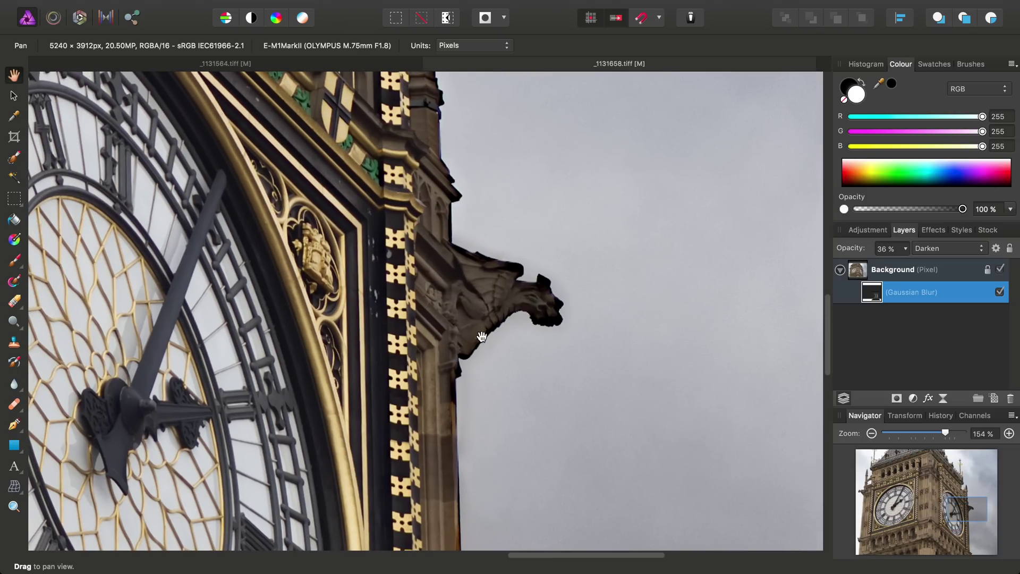
{"action": "scroll", "coordinate": [510, 344], "scroll_direction": "down", "scroll_amount": 5}
{"action": "scroll", "coordinate": [510, 343], "scroll_direction": "left", "scroll_amount": 5}
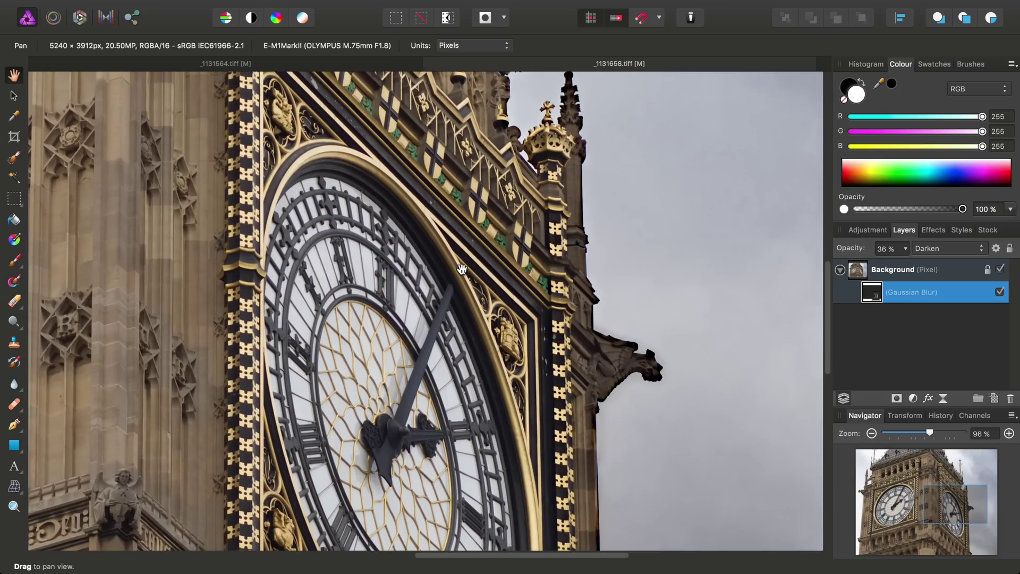
{"action": "scroll", "coordinate": [452, 311], "scroll_direction": "left", "scroll_amount": 4}
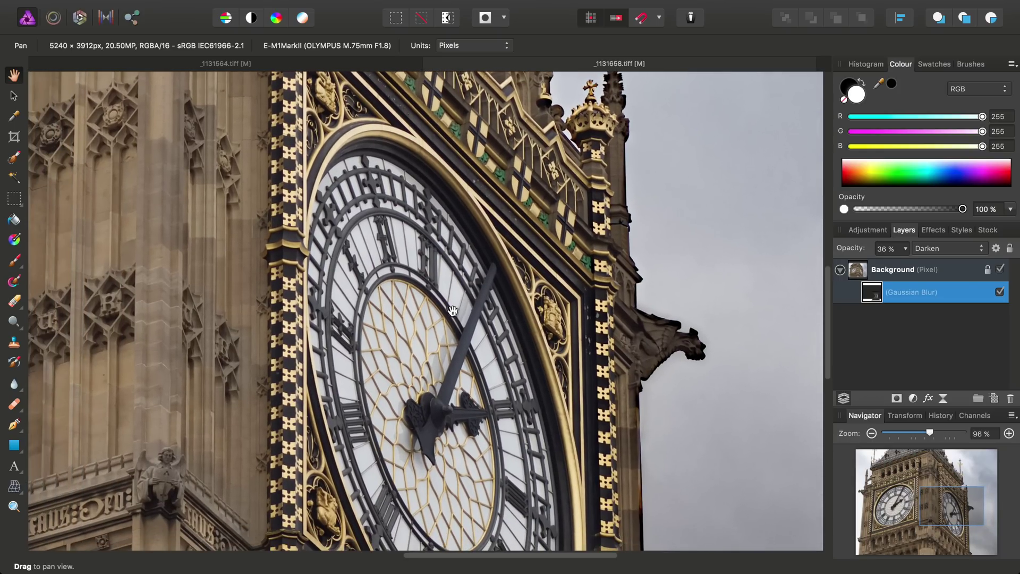
{"action": "scroll", "coordinate": [452, 311], "scroll_direction": "down", "scroll_amount": 10}
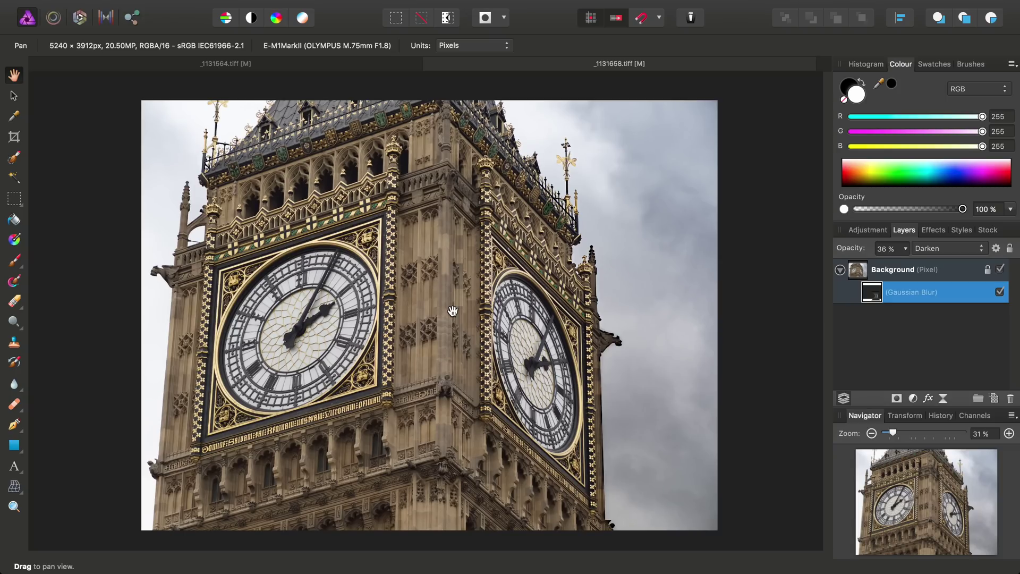
{"action": "left_click", "coordinate": [258, 65]}
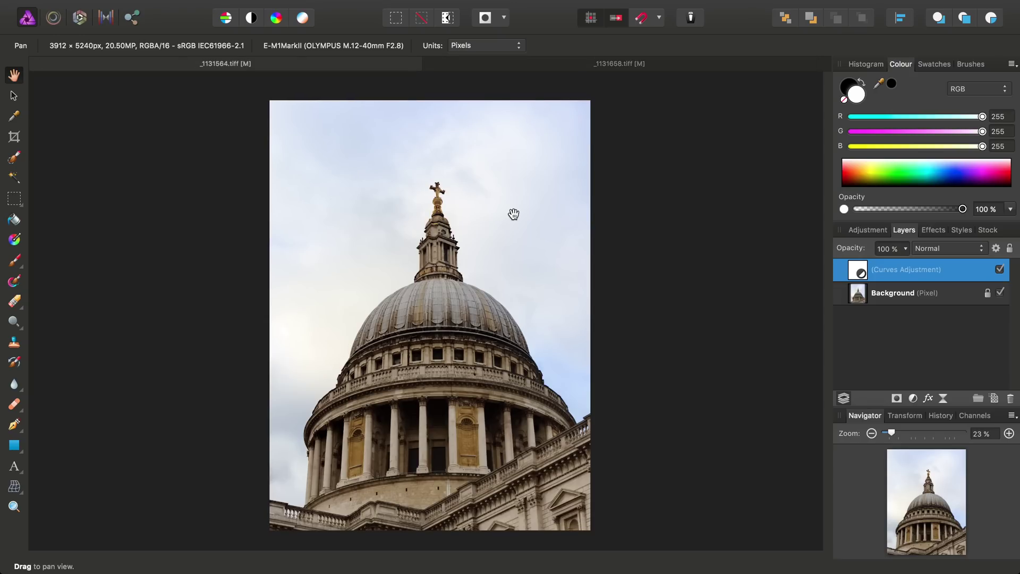
{"action": "left_click", "coordinate": [658, 65]}
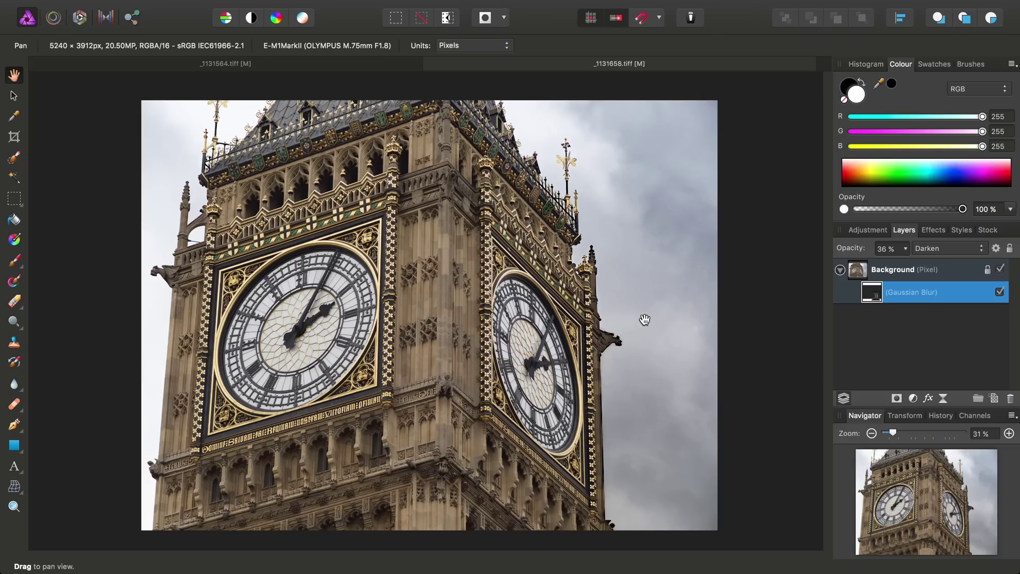